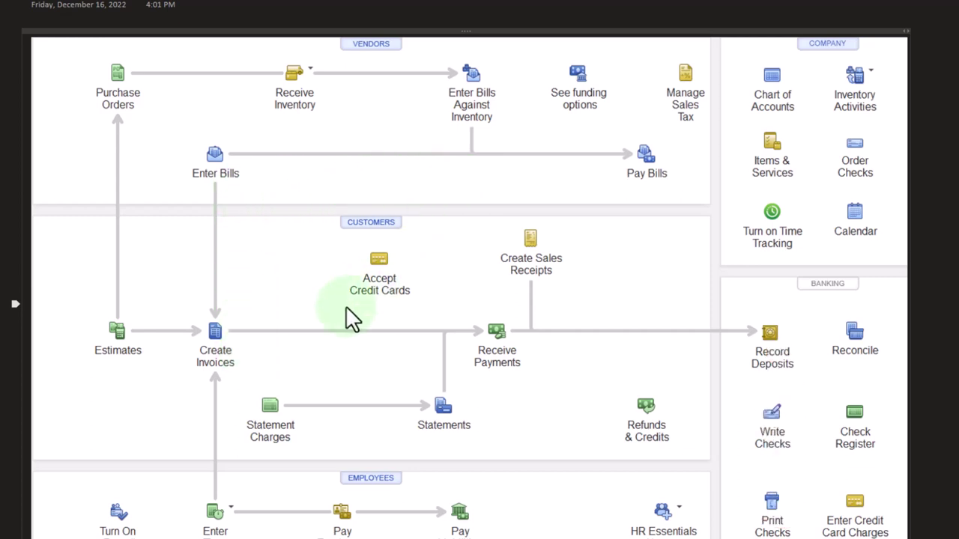
pyautogui.click(245, 366)
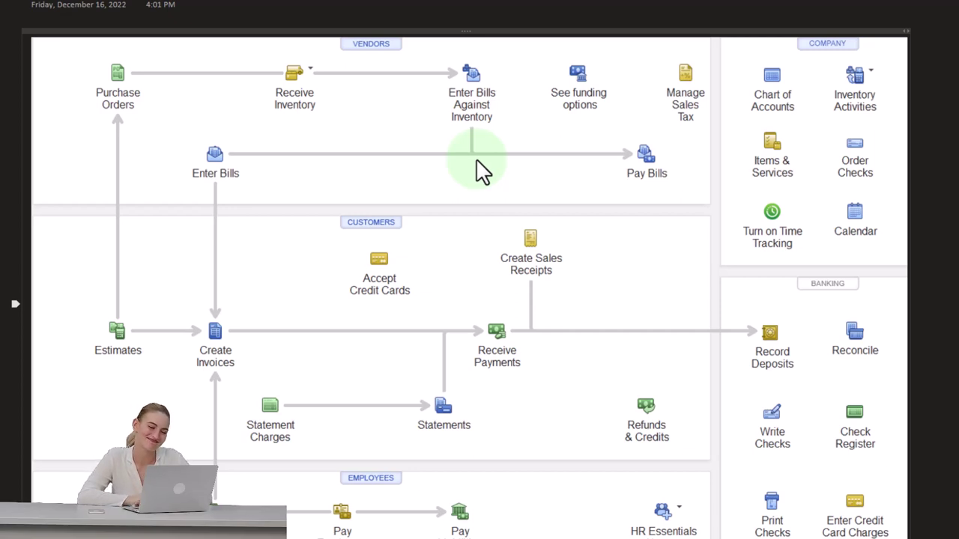
pyautogui.click(477, 159)
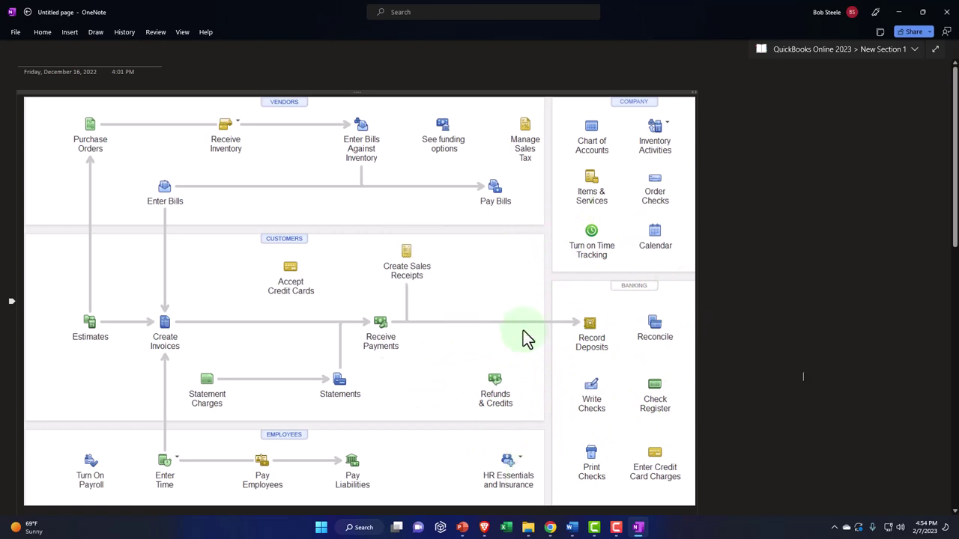
# Step: Switch from OneNote to QuickBooks Online in Chrome and open a blank Expense form
pyautogui.click(899, 12)
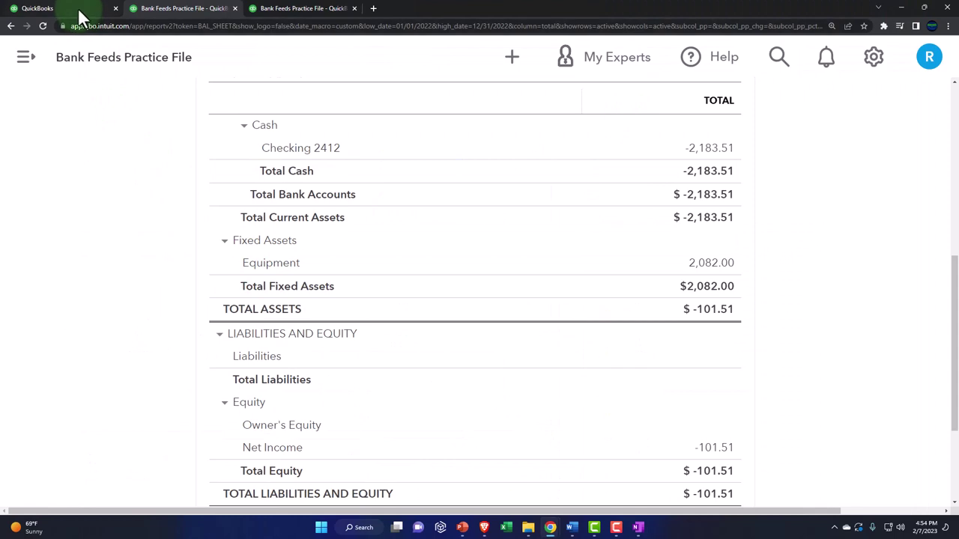
pyautogui.click(78, 11)
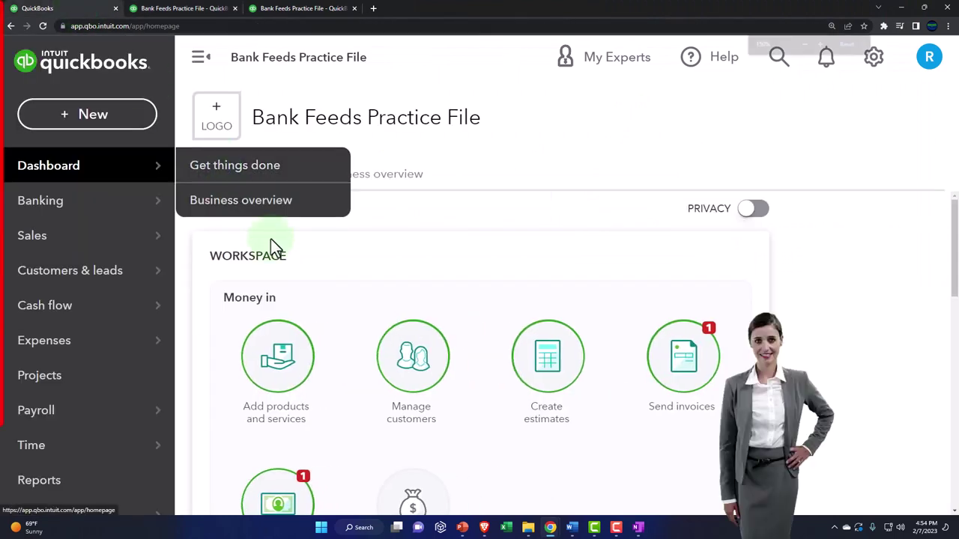
pyautogui.hotkey('ctrl', '+')
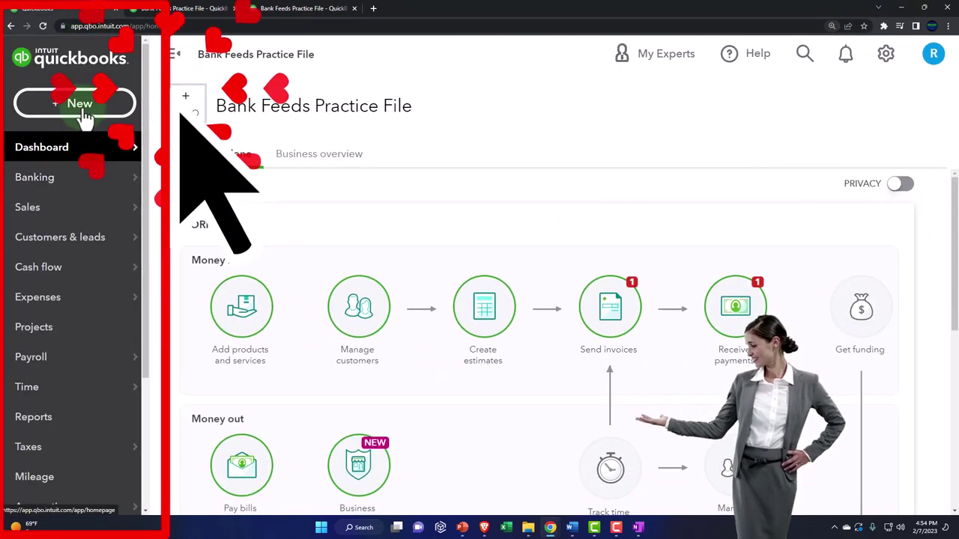
pyautogui.click(80, 110)
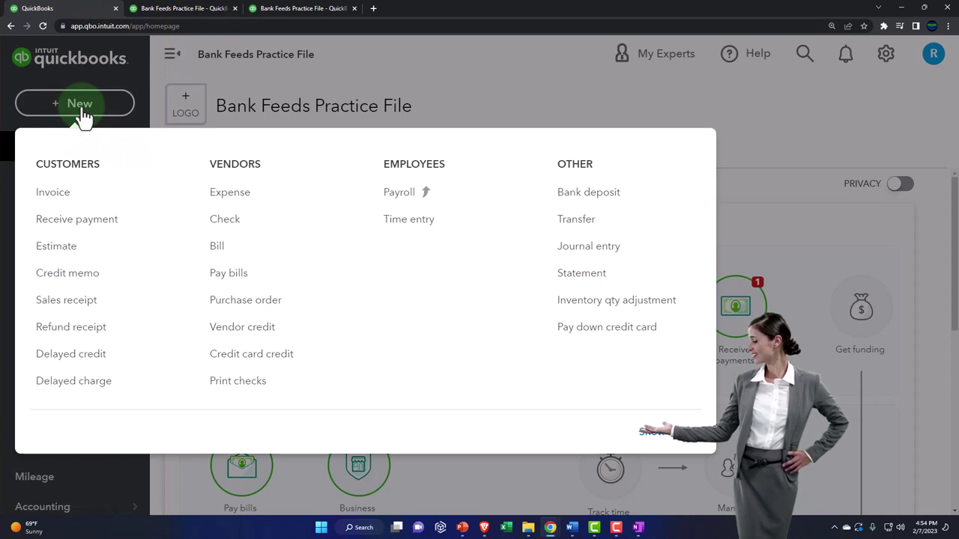
pyautogui.click(217, 194)
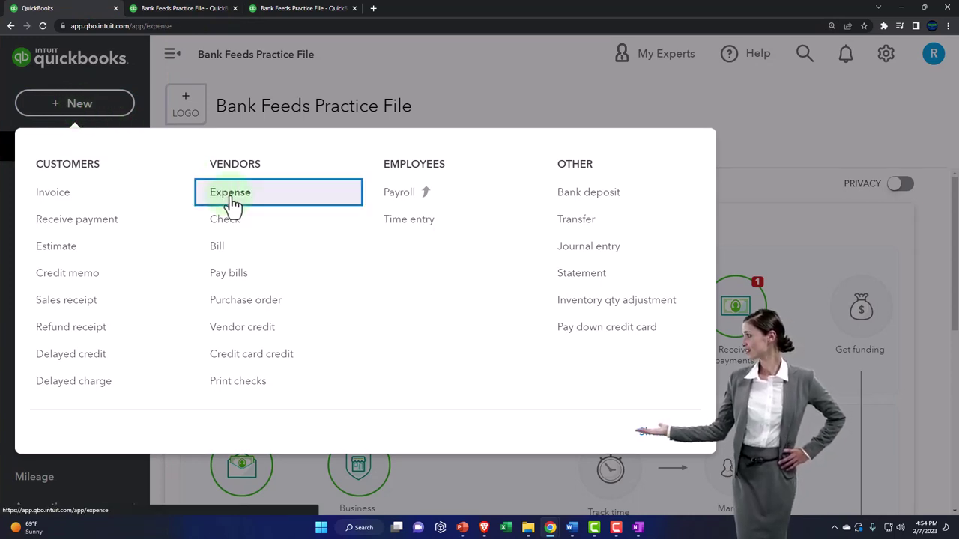
pyautogui.click(232, 201)
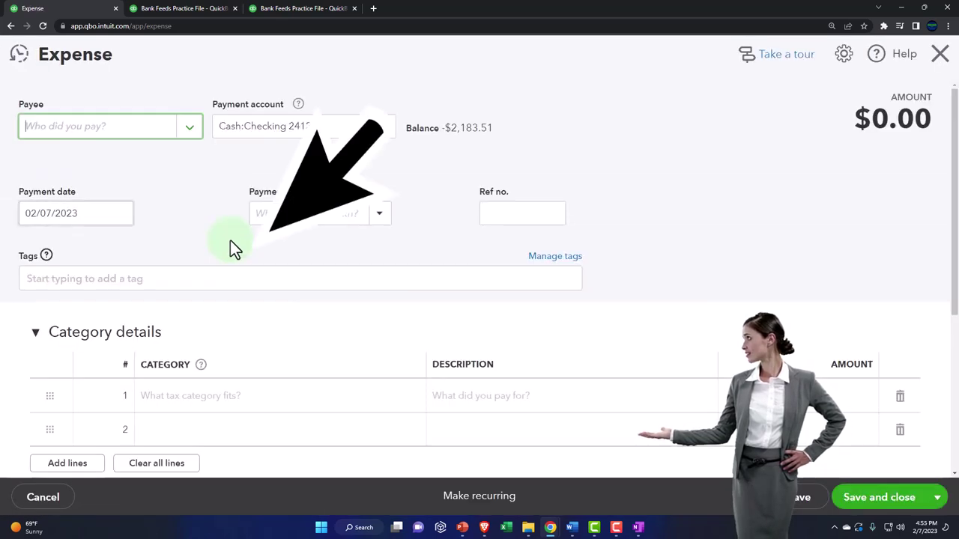
# Step: Examine the Expense form's category lines and expanded item details, and leave the form without saving
pyautogui.scroll(-2, 230, 240)
pyautogui.click(191, 310)
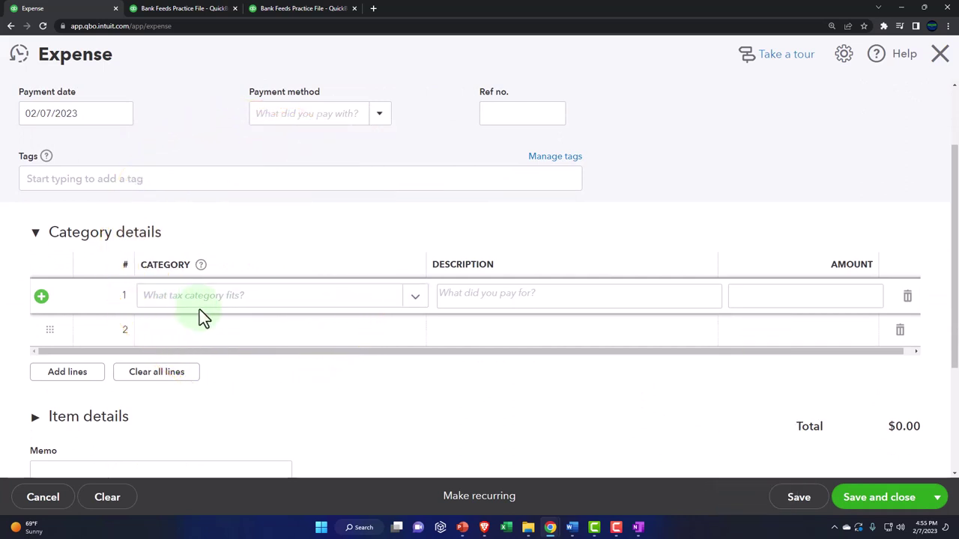
pyautogui.scroll(-3, 200, 310)
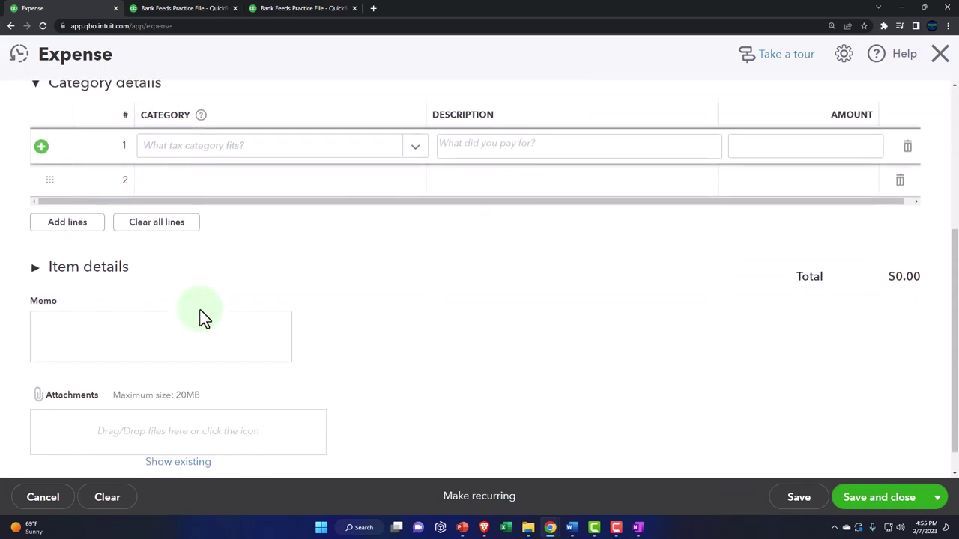
pyautogui.click(35, 268)
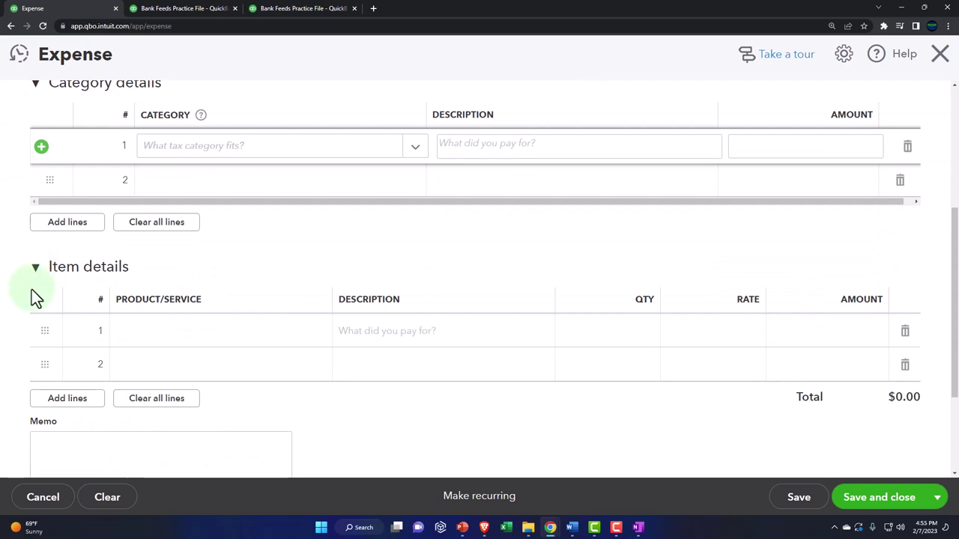
pyautogui.scroll(-1, 31, 290)
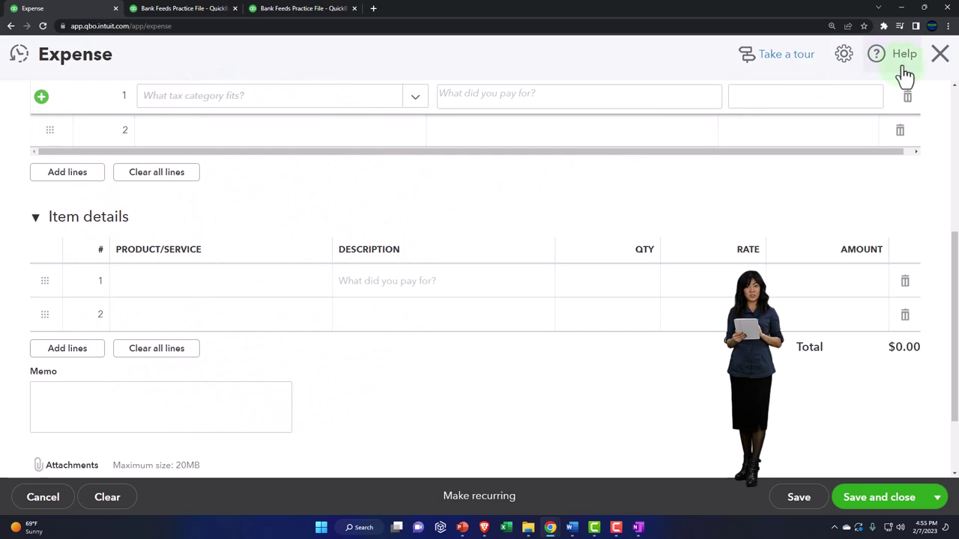
pyautogui.click(939, 56)
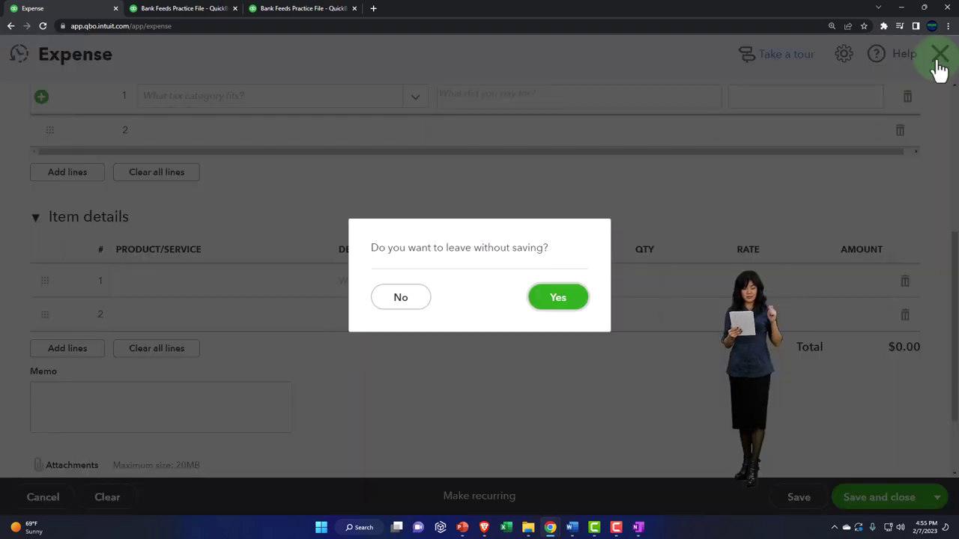
pyautogui.click(560, 299)
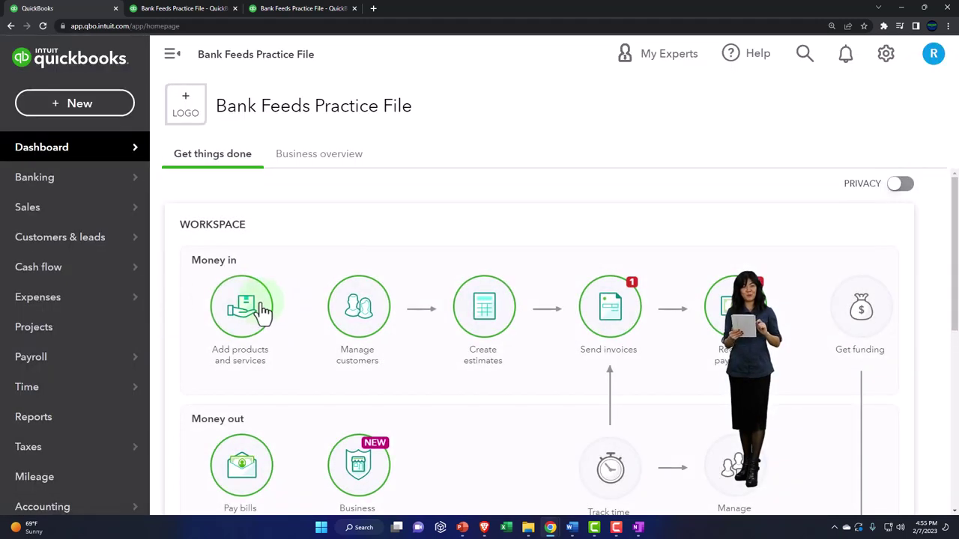
# Step: Open the bank transactions list for the Bank Feeds Practice File
pyautogui.click(40, 187)
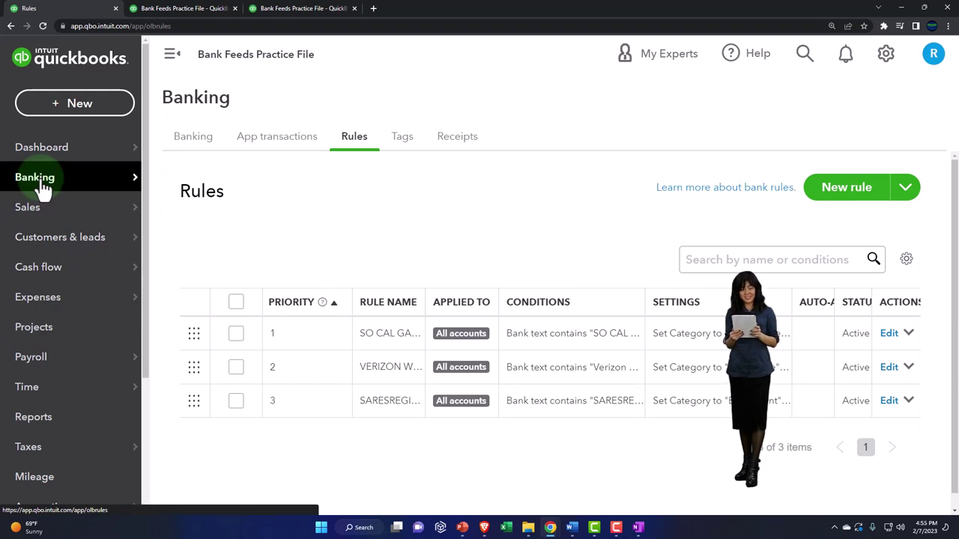
pyautogui.click(195, 141)
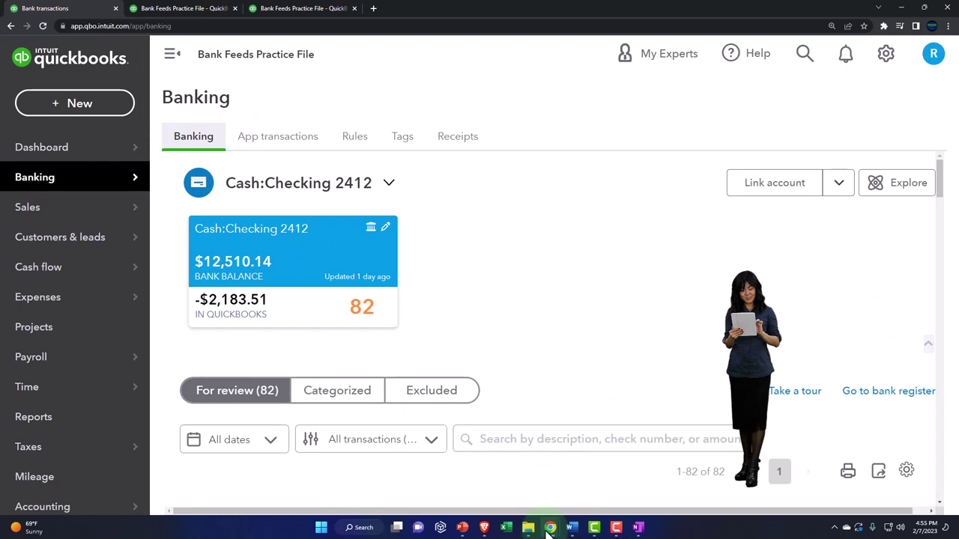
# Step: Switch to the Sample Company window, view its bank transactions under Bookkeeping, and return to the Bank Feeds Practice File
pyautogui.moveTo(549, 531)
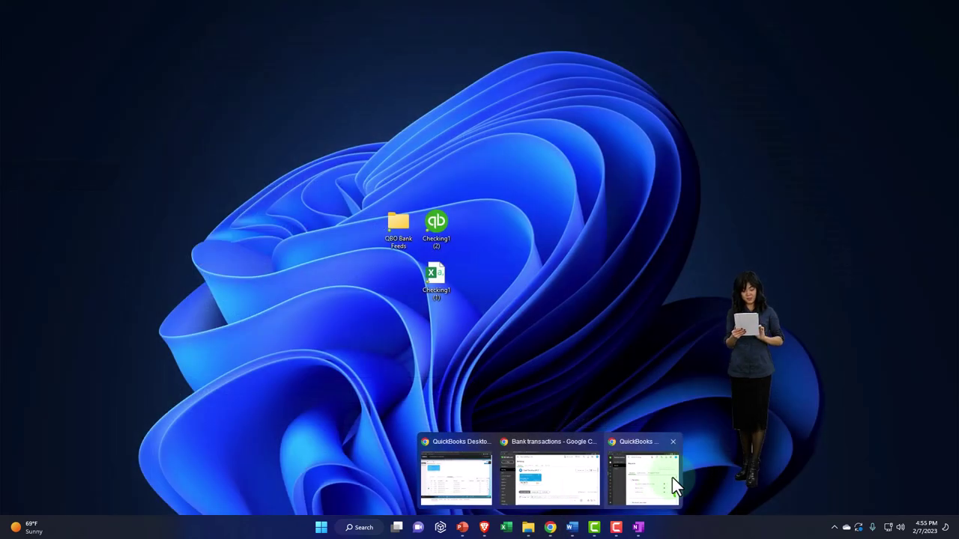
pyautogui.click(672, 477)
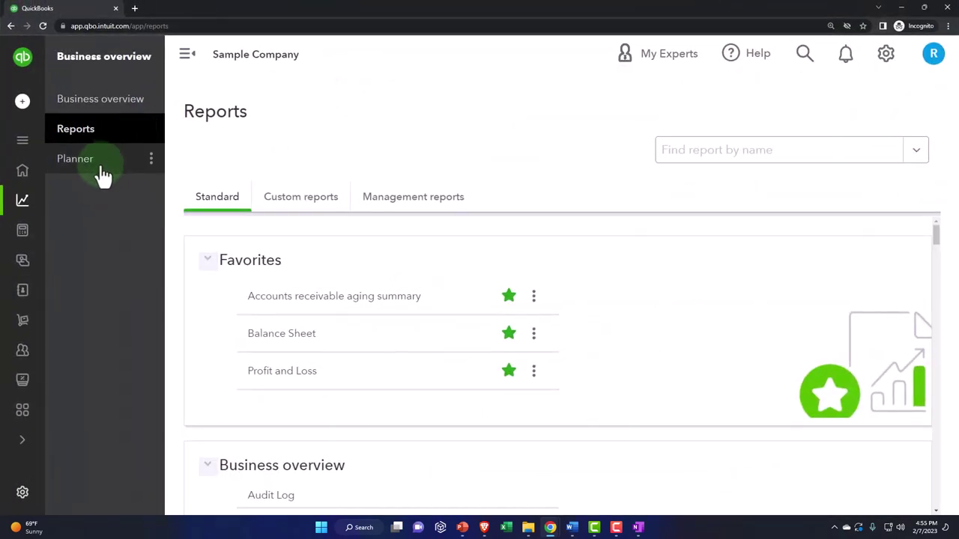
pyautogui.moveTo(36, 193)
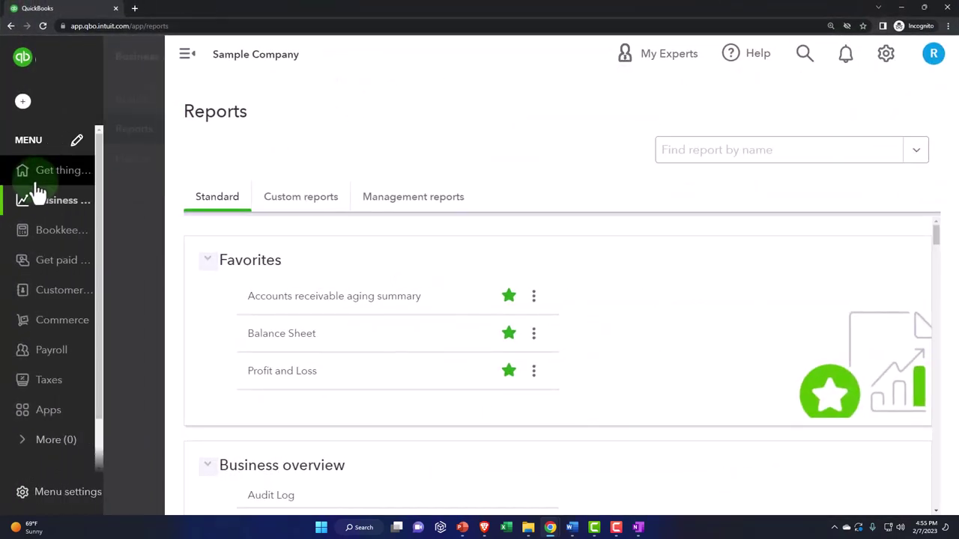
pyautogui.click(43, 237)
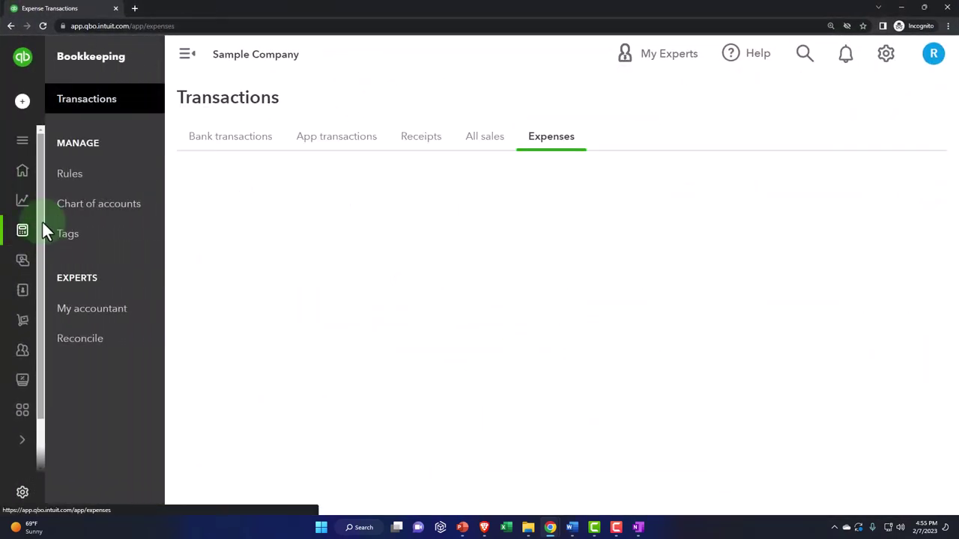
pyautogui.click(234, 142)
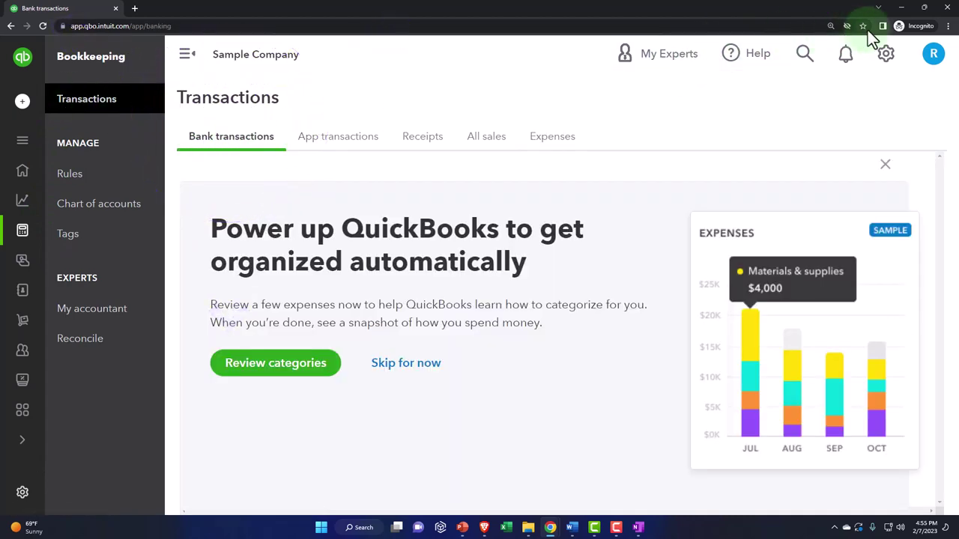
pyautogui.click(902, 6)
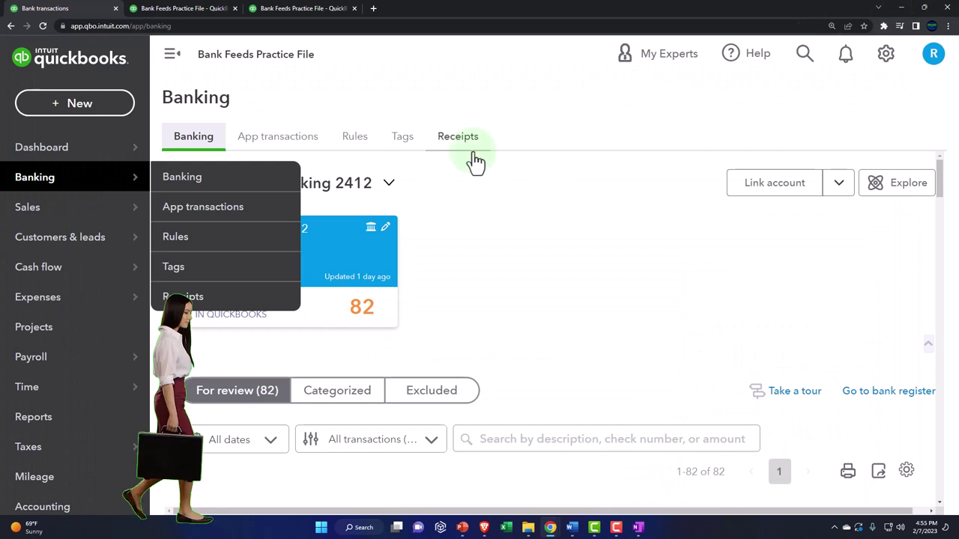
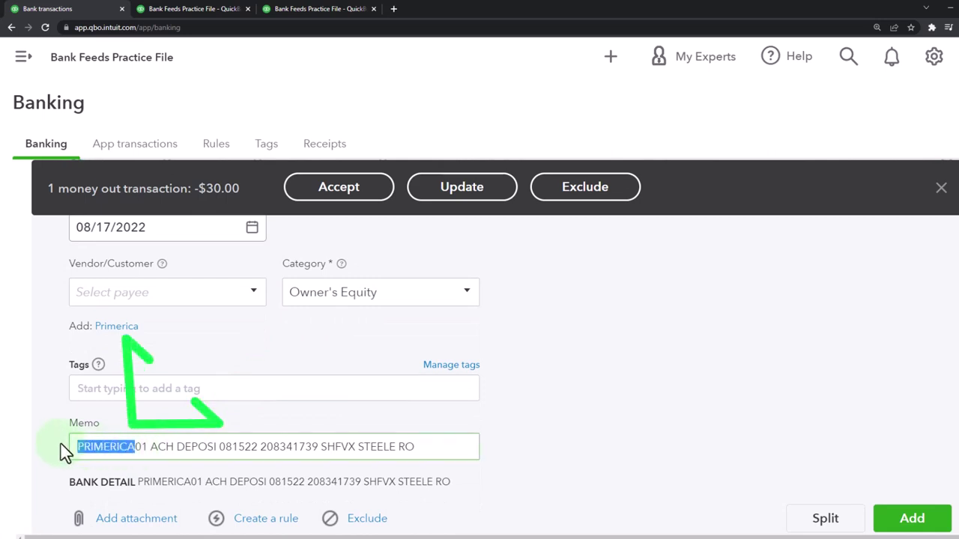
pyautogui.moveTo(69, 448); pyautogui.dragTo(133, 446)
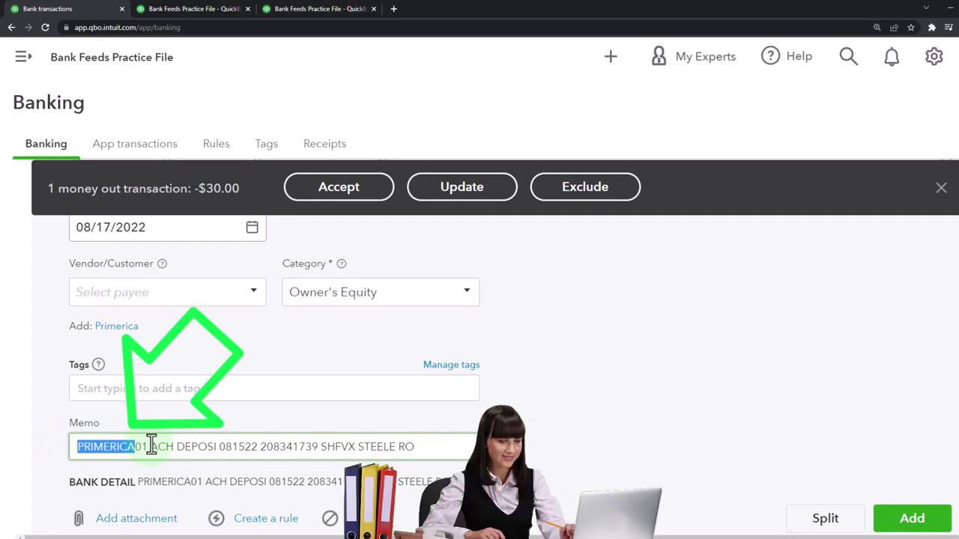
pyautogui.click(115, 292)
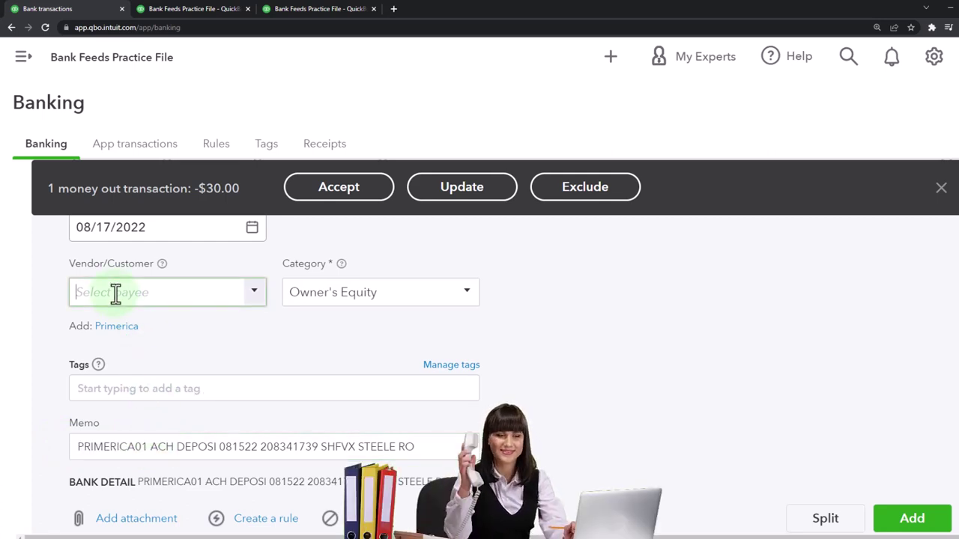
pyautogui.write('pri')
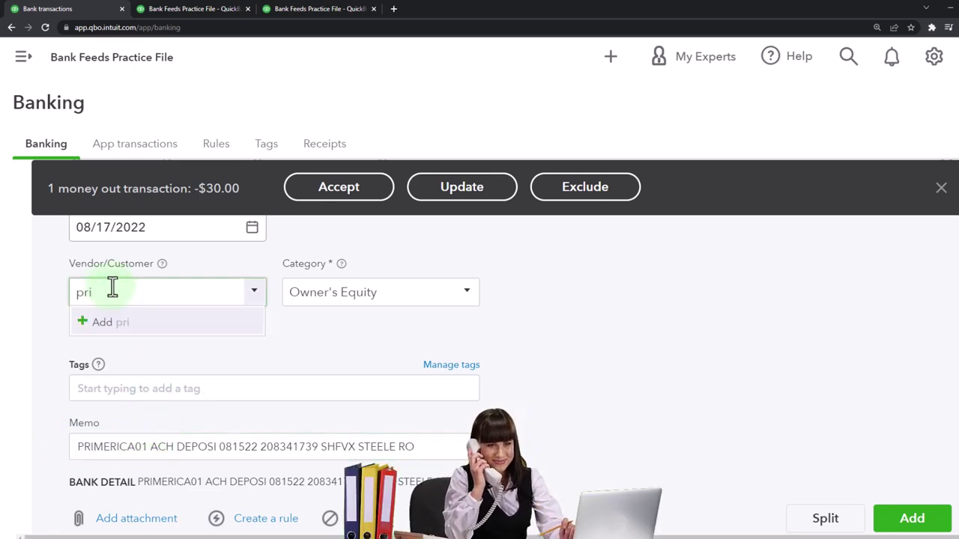
pyautogui.press('BackSpace')
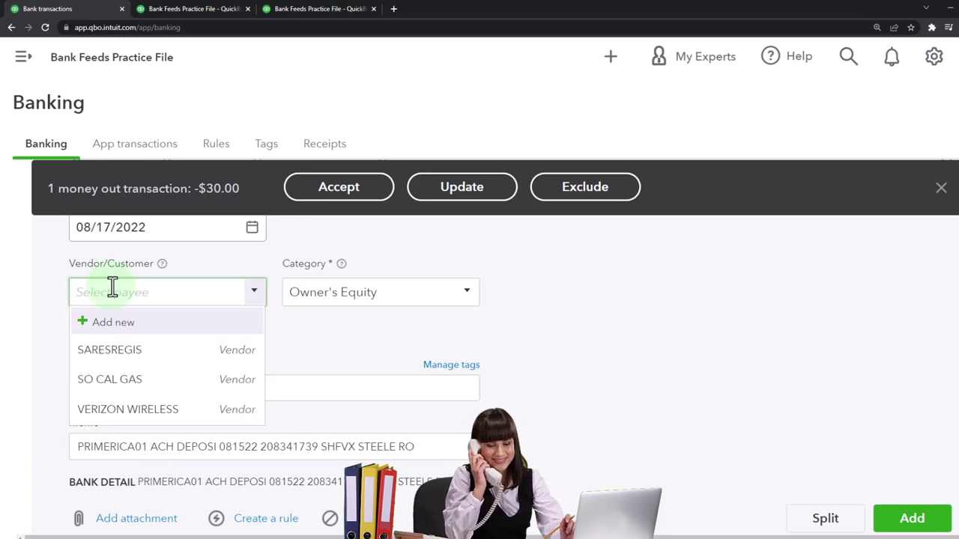
# Step: Copy PRIMERICA01 from the transaction's memo into Vendor/Customer and save it as a new vendor
pyautogui.click(151, 445)
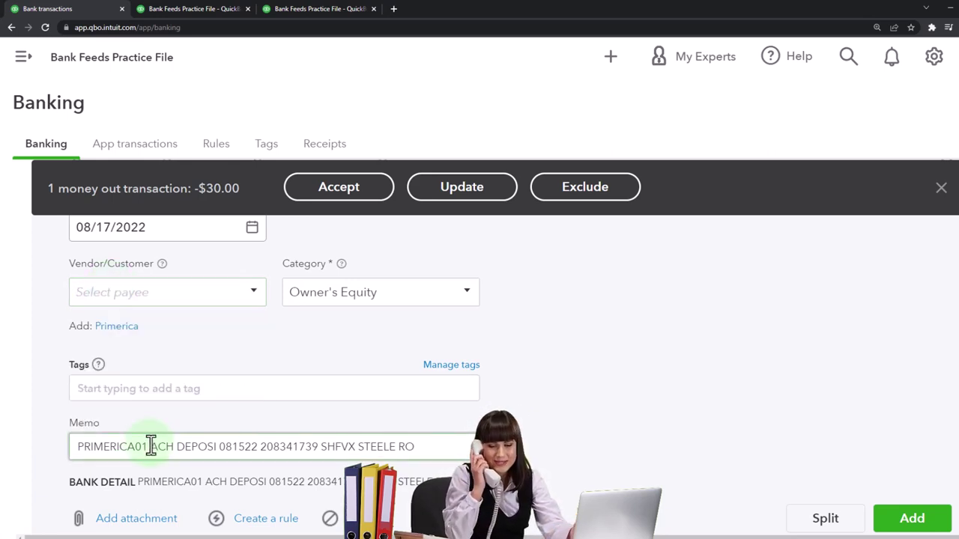
pyautogui.moveTo(148, 447); pyautogui.dragTo(90, 446)
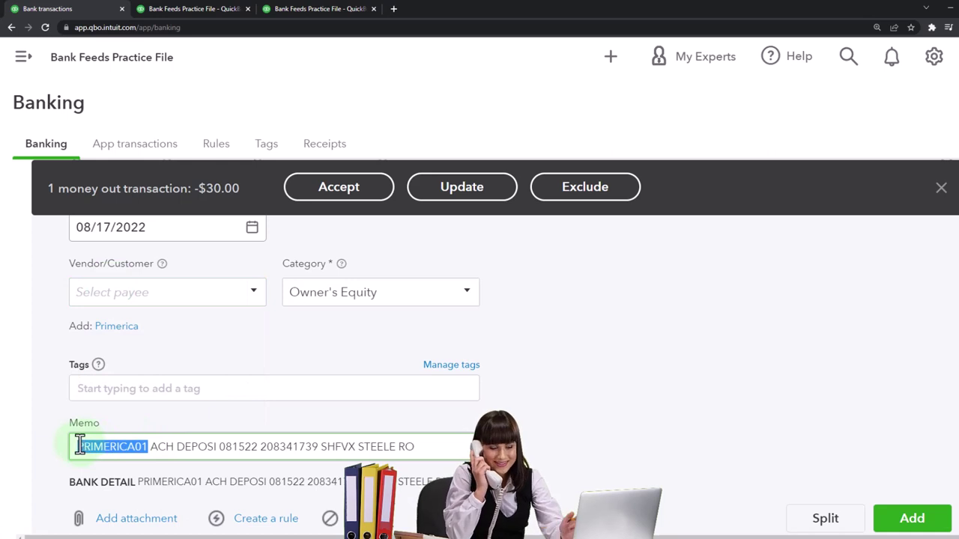
pyautogui.hotkey('ctrl', 'c')
pyautogui.click(135, 293)
pyautogui.hotkey('ctrl', 'v')
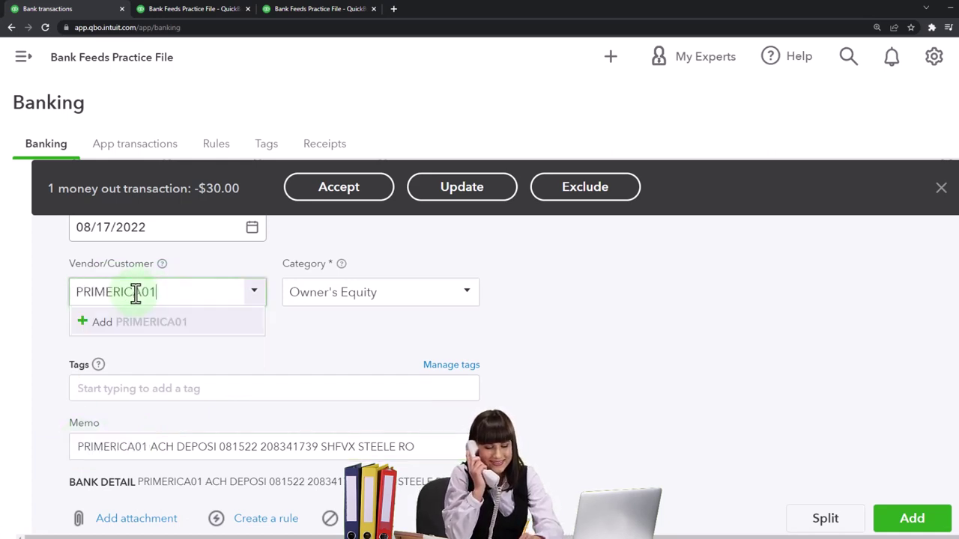
pyautogui.press('Return')
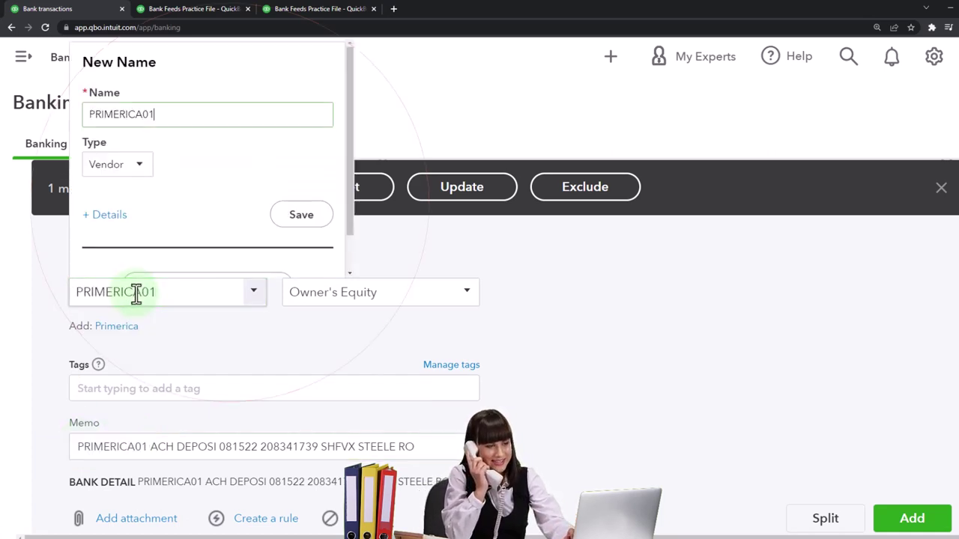
pyautogui.click(300, 217)
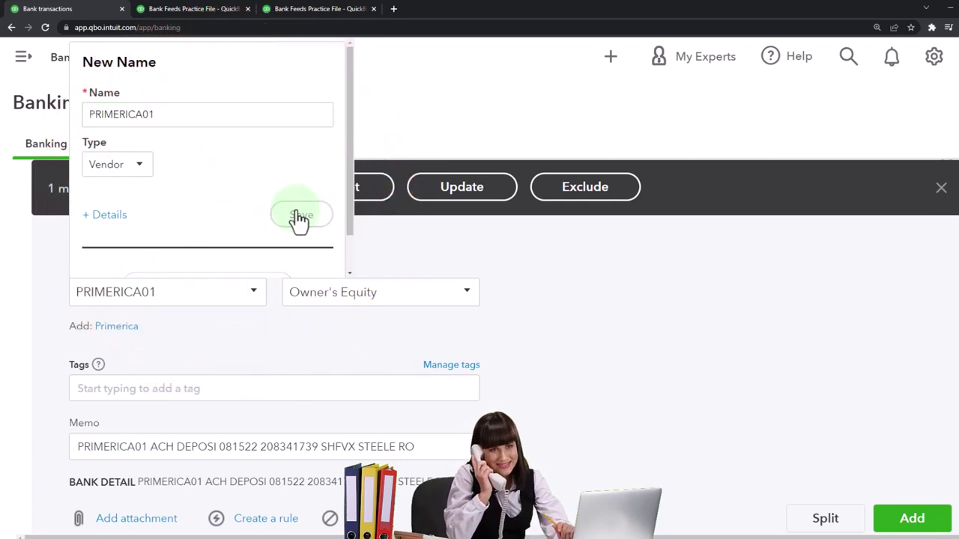
# Step: Review the category account list and set the PRIMERICA01 transaction's category to Cost of goods sold
pyautogui.click(471, 302)
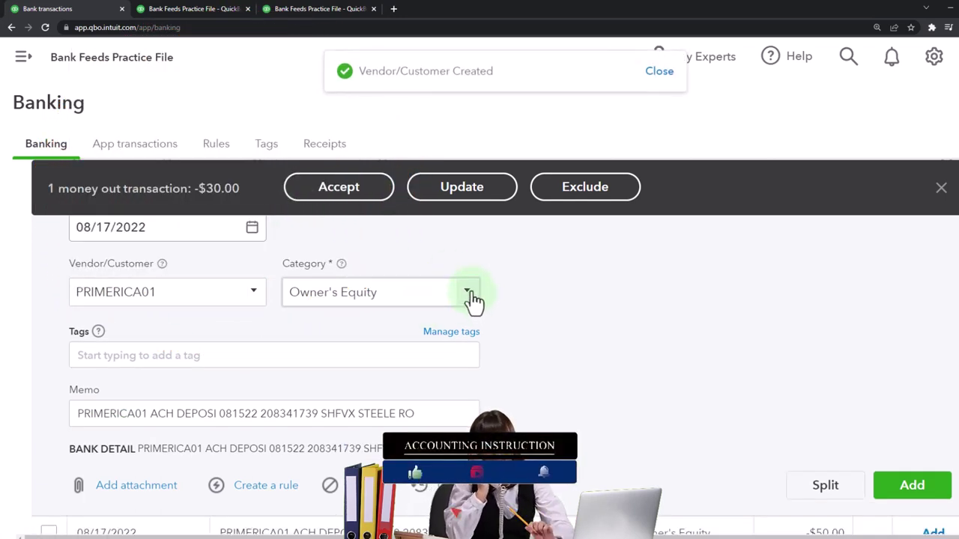
pyautogui.click(470, 294)
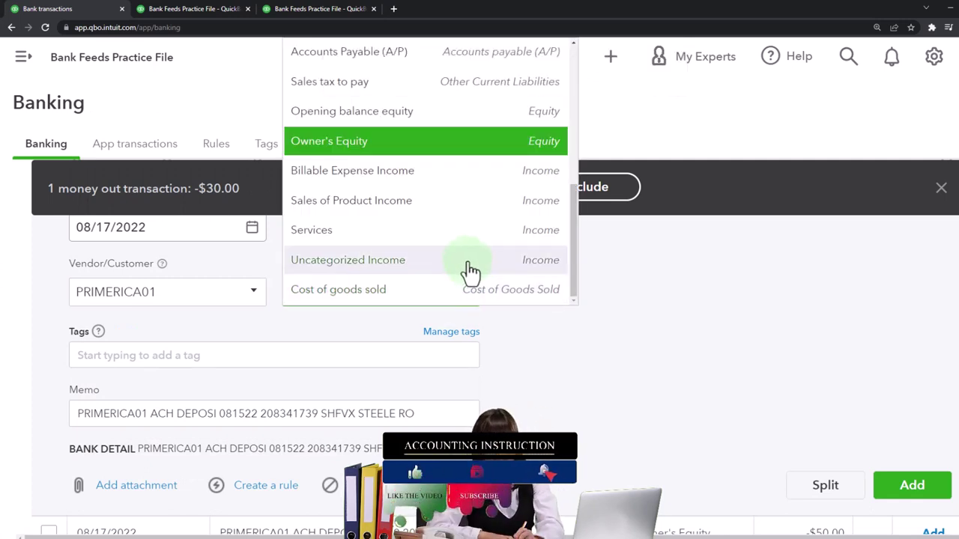
pyautogui.scroll(3, 471, 273)
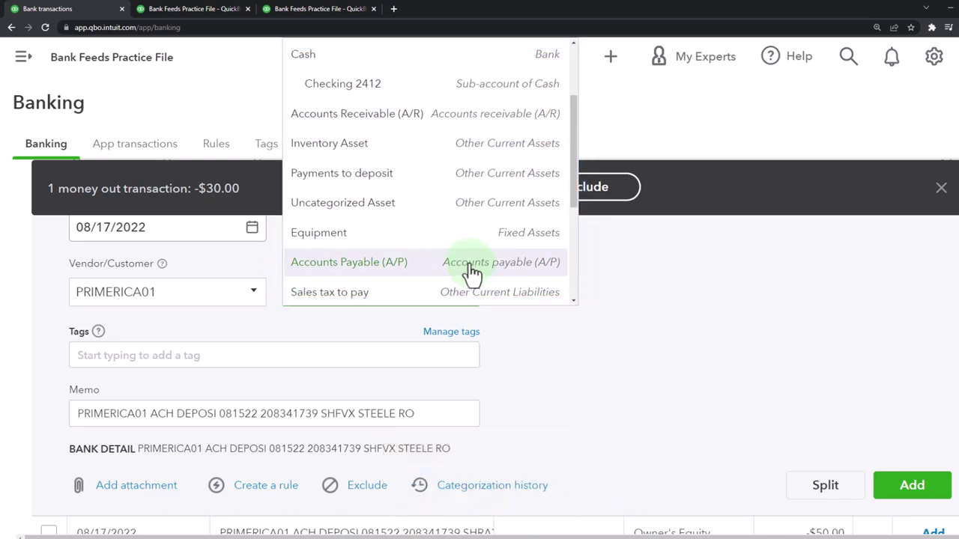
pyautogui.scroll(-3, 472, 273)
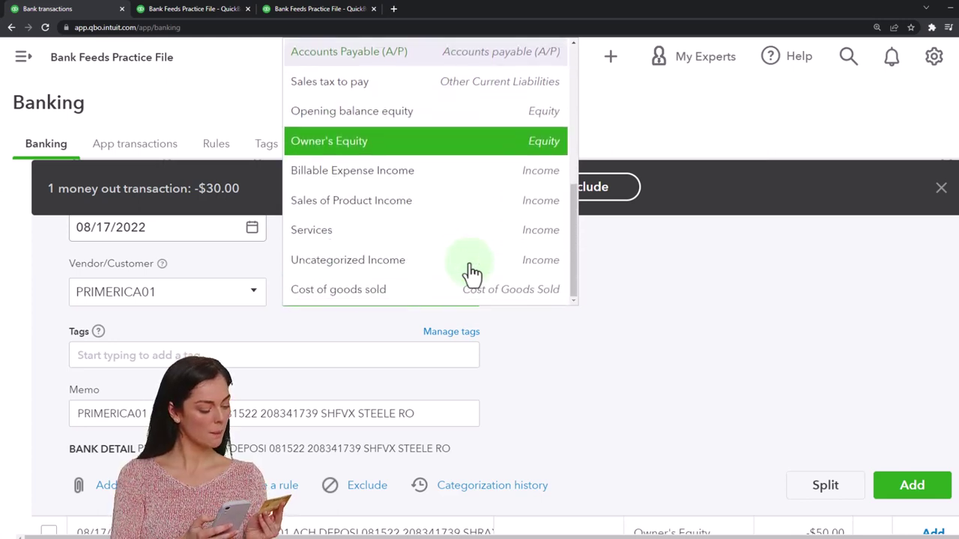
pyautogui.click(341, 292)
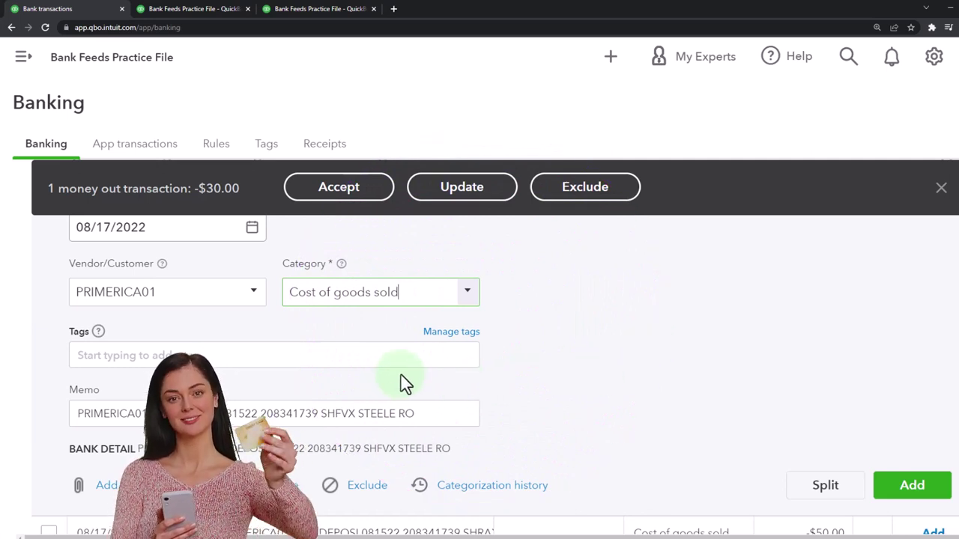
# Step: Examine the split form for the $30.00 Primerica transaction, leave it unsplit, and add the transaction to the books
pyautogui.click(824, 489)
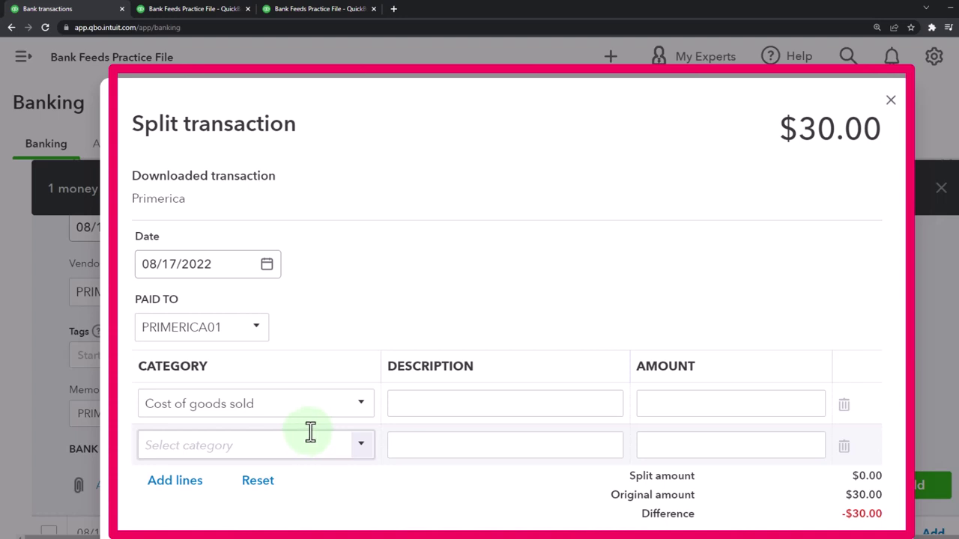
pyautogui.scroll(-2, 311, 435)
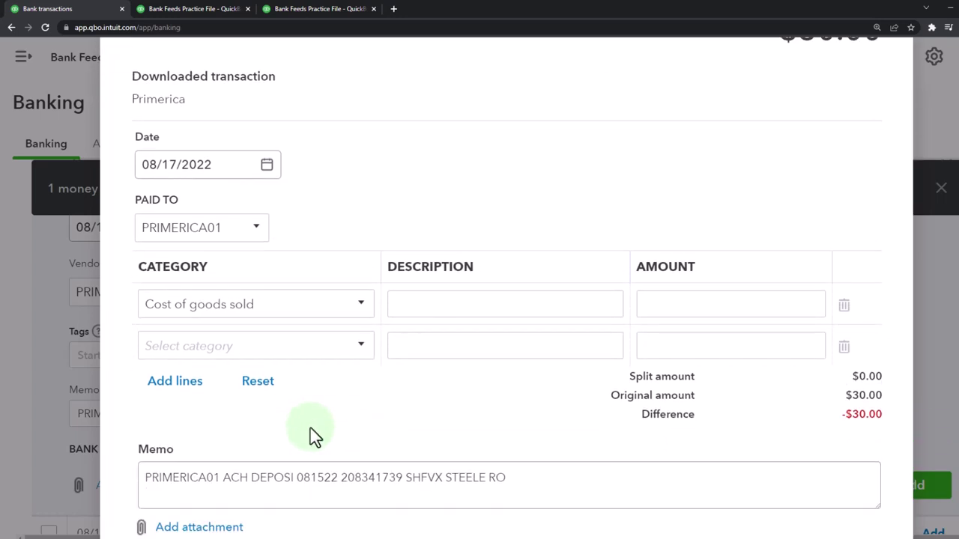
pyautogui.scroll(-1, 312, 435)
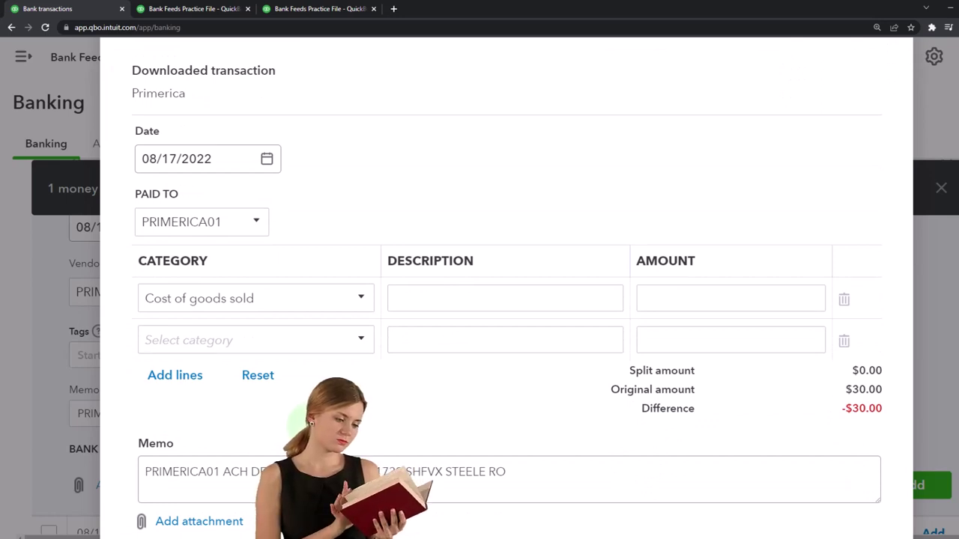
pyautogui.scroll(1, 312, 434)
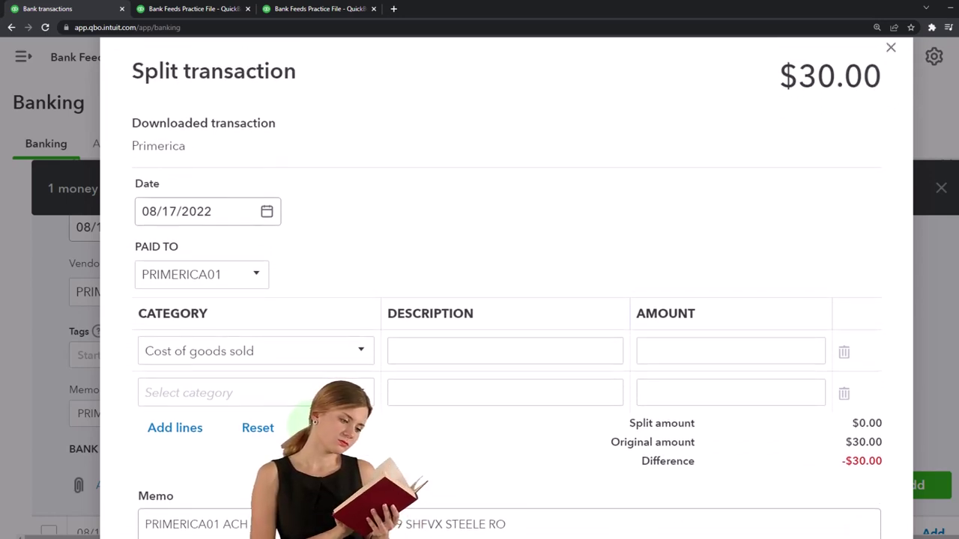
pyautogui.click(891, 48)
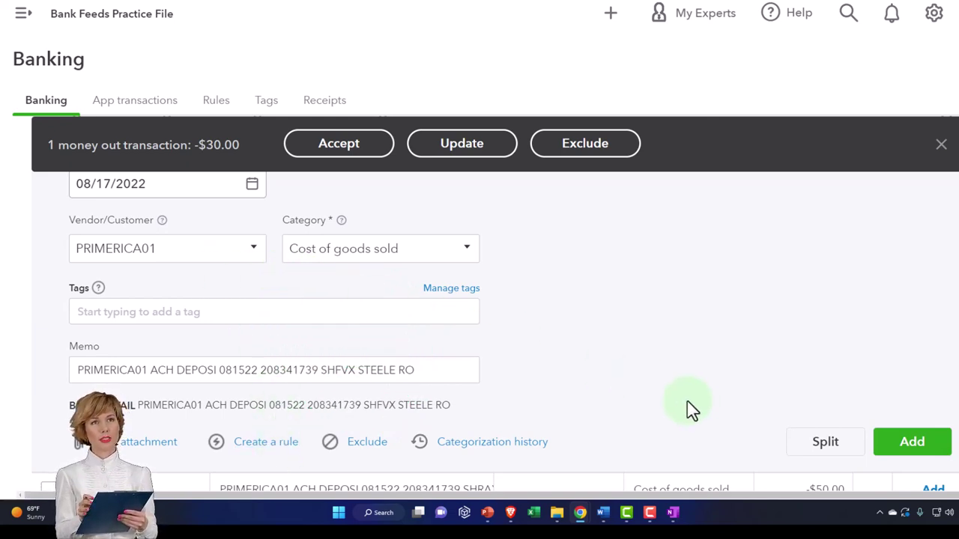
pyautogui.click(906, 446)
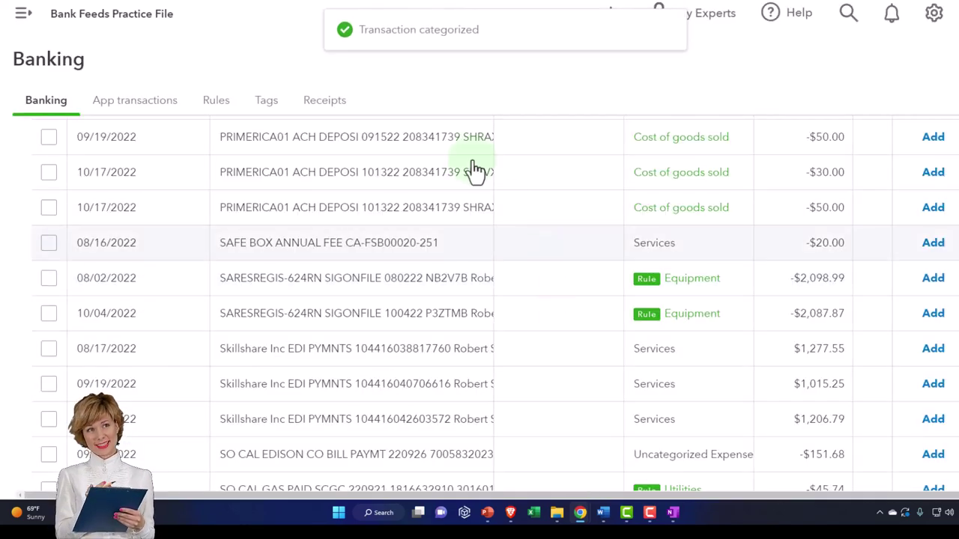
# Step: Rerun the Balance Sheet report and open the transaction detail behind the Checking 2412 balance
pyautogui.click(182, 3)
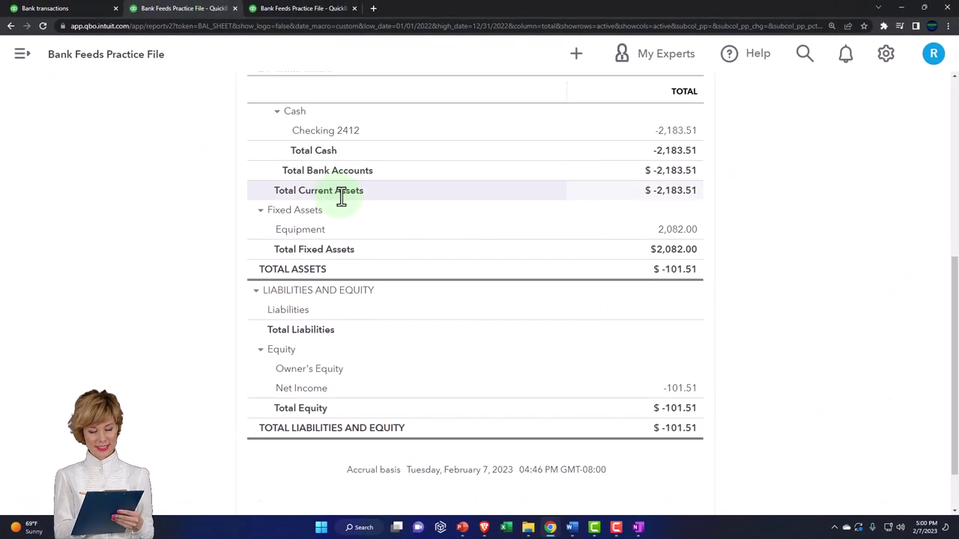
pyautogui.scroll(5, 344, 195)
pyautogui.scroll(-3, 696, 266)
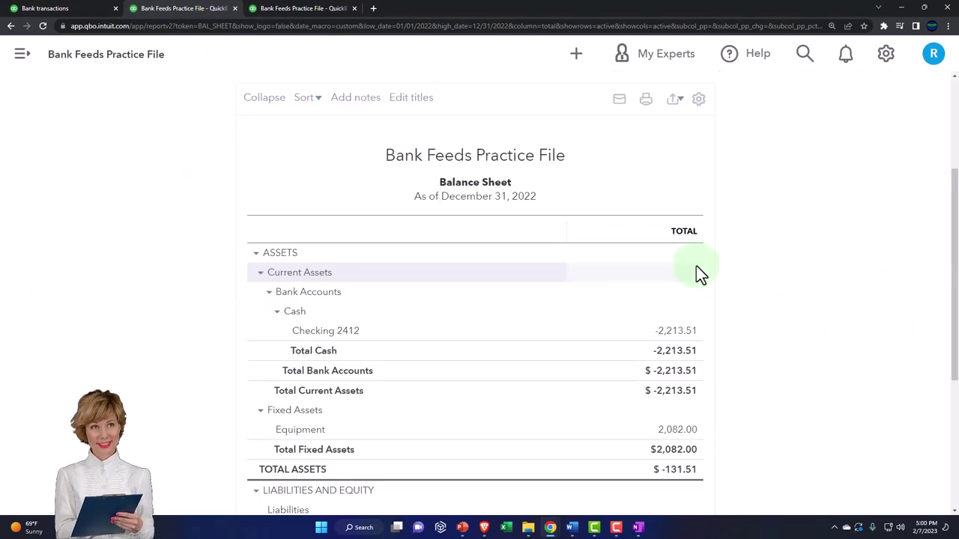
pyautogui.hotkey('ctrl', '+')
pyautogui.hotkey('ctrl', '+')
pyautogui.scroll(-1, 696, 266)
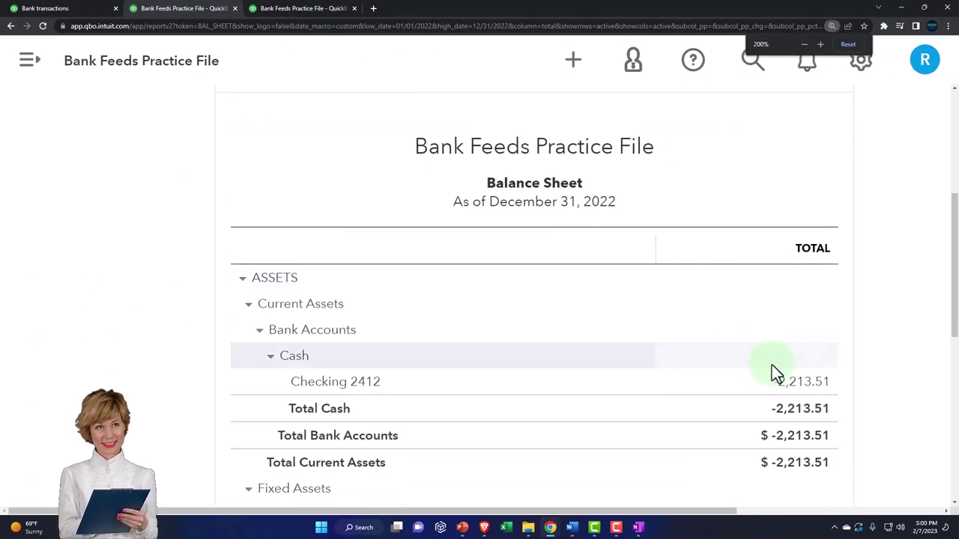
pyautogui.click(796, 382)
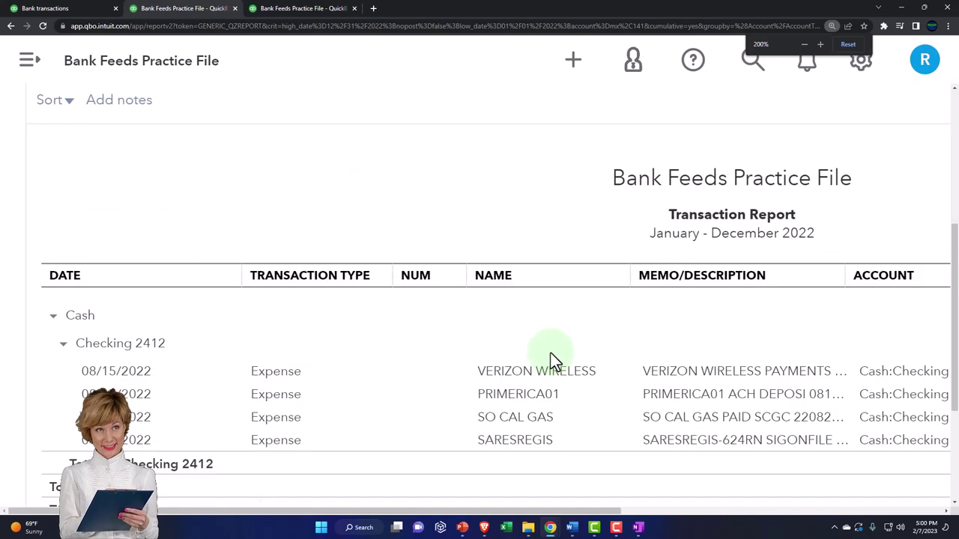
# Step: Open the PRIMERICA01 expense from the Transaction Report, examine its category and item details, and leave the form without saving
pyautogui.hotkey('ctrl', '-')
pyautogui.hotkey('ctrl', '-')
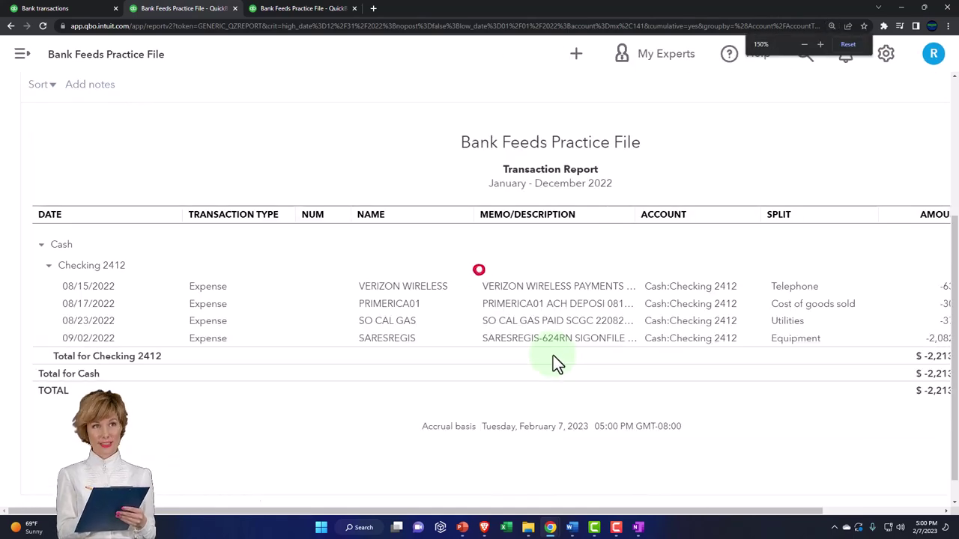
pyautogui.hotkey('ctrl', '-')
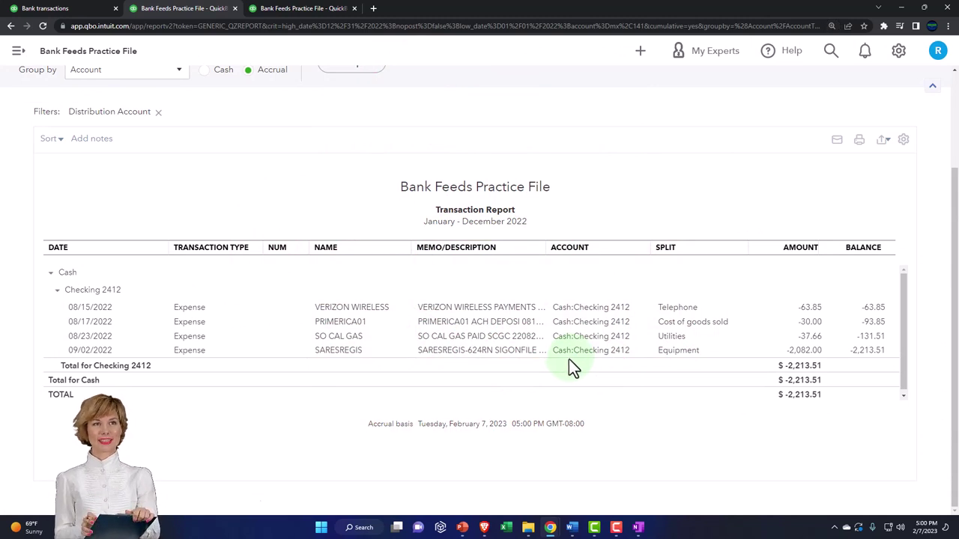
pyautogui.click(813, 332)
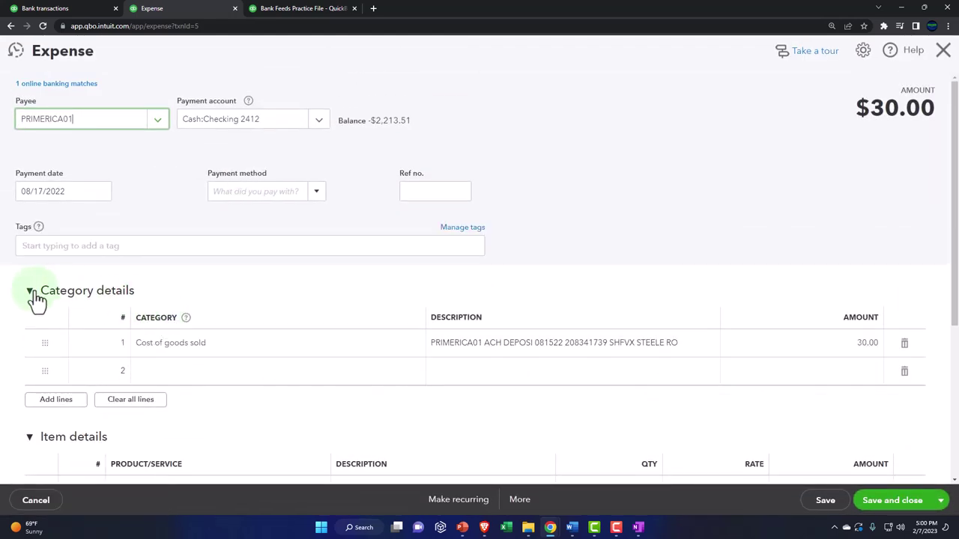
pyautogui.click(30, 293)
pyautogui.click(30, 292)
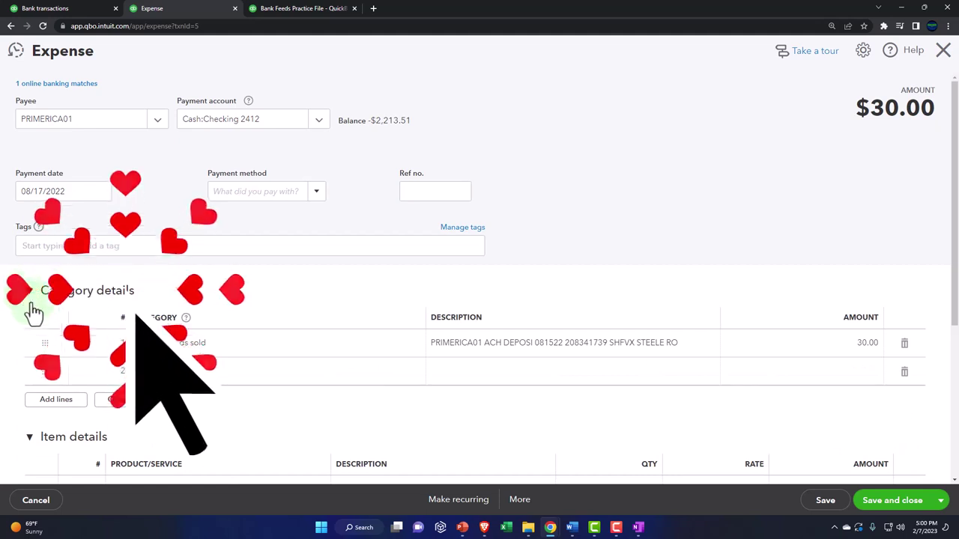
pyautogui.scroll(-1, 45, 341)
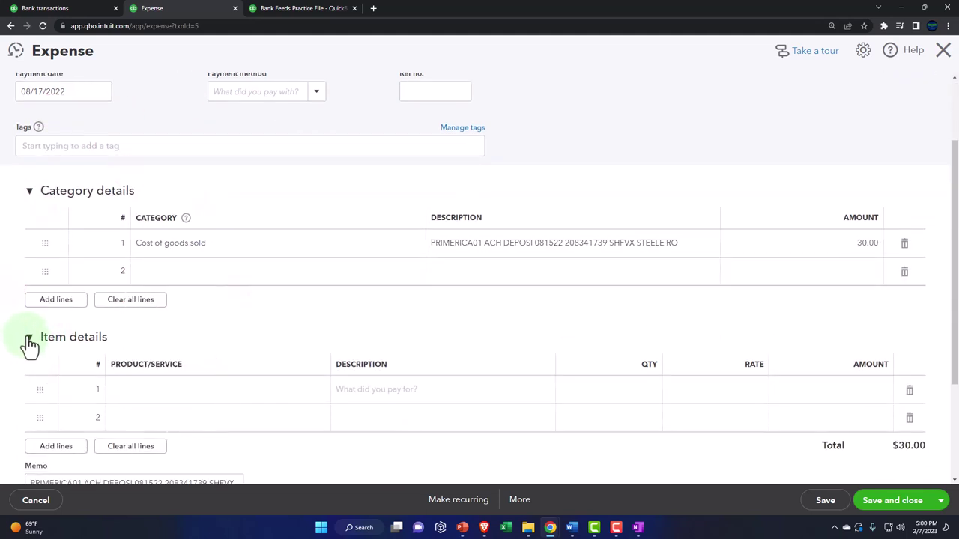
pyautogui.click(29, 338)
pyautogui.click(29, 339)
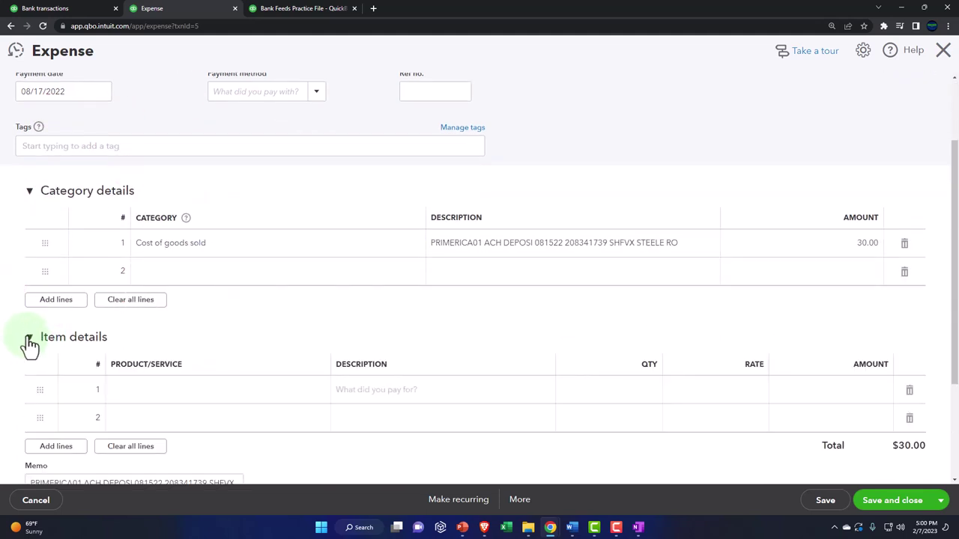
pyautogui.click(941, 54)
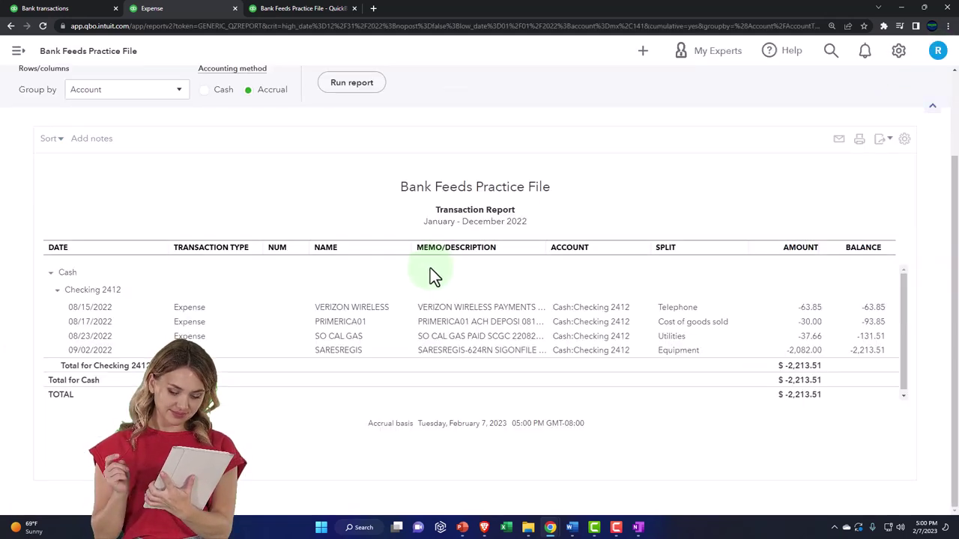
# Step: Return from the Transaction Report to the Balance Sheet and view its asset section
pyautogui.click(81, 117)
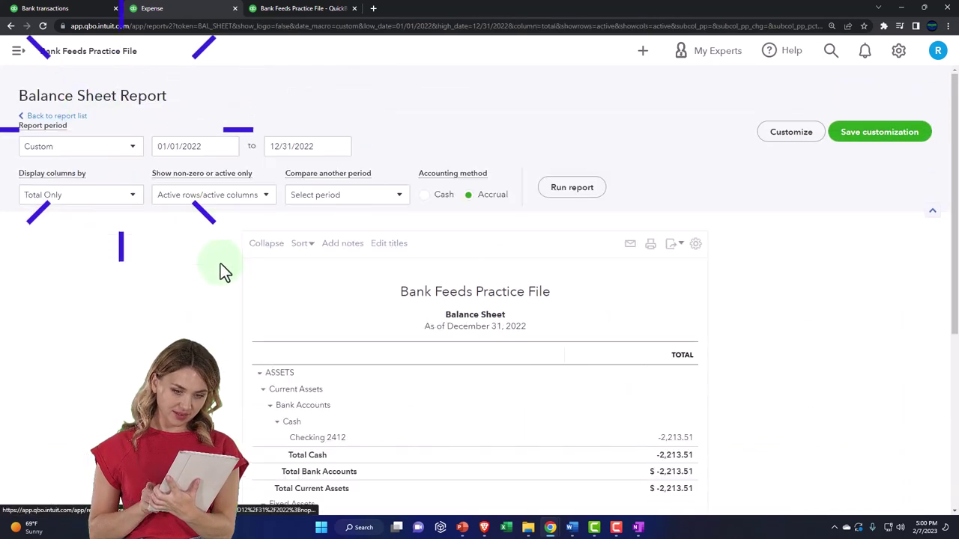
pyautogui.scroll(-3, 226, 286)
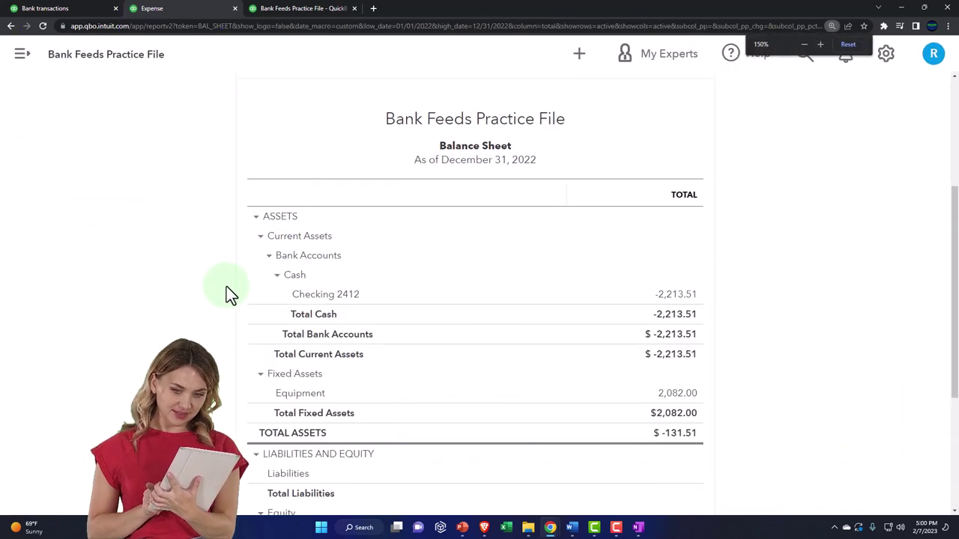
pyautogui.hotkey('ctrl', '+')
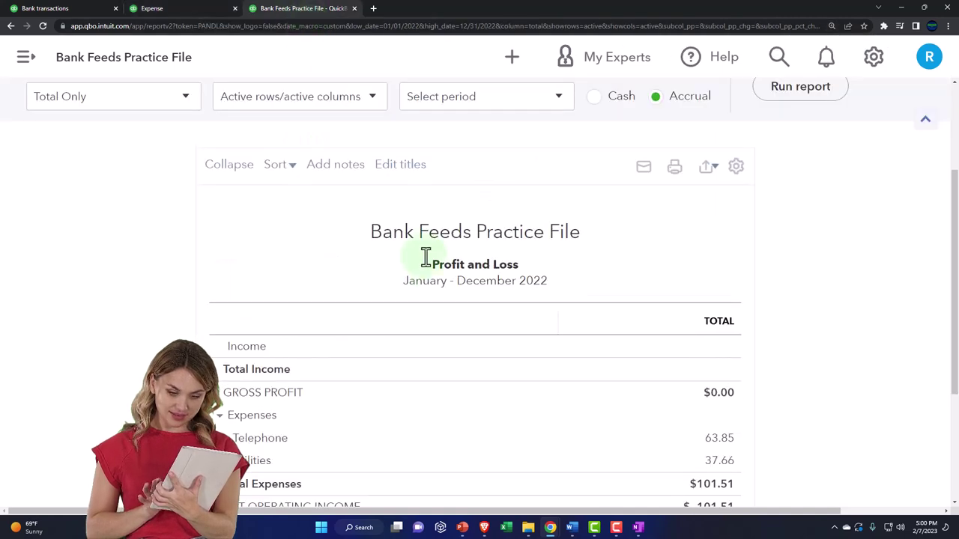
# Step: Rerun the Profit and Loss report for 01/01/2022 to 12/31/2022 and examine its Cost of Goods Sold and expense lines
pyautogui.scroll(-3, 461, 324)
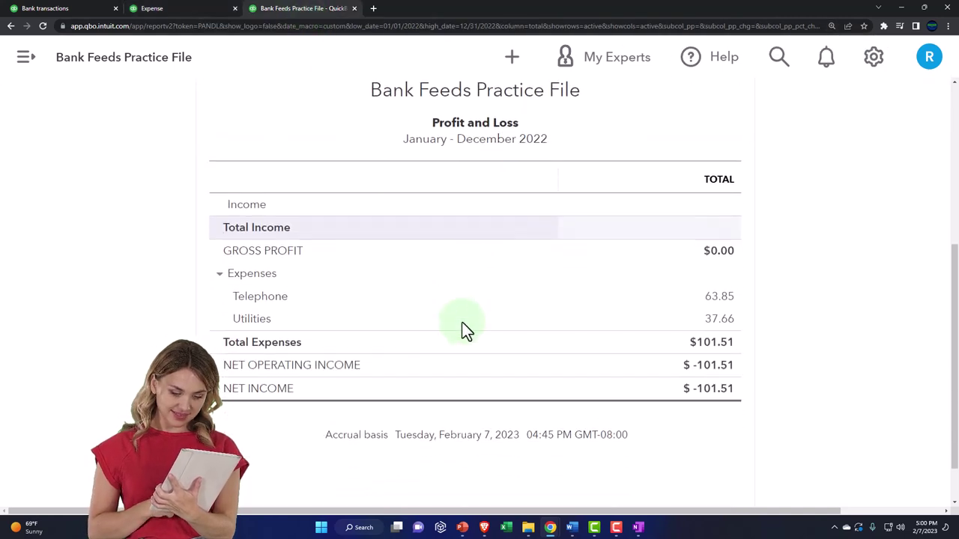
pyautogui.scroll(5, 461, 323)
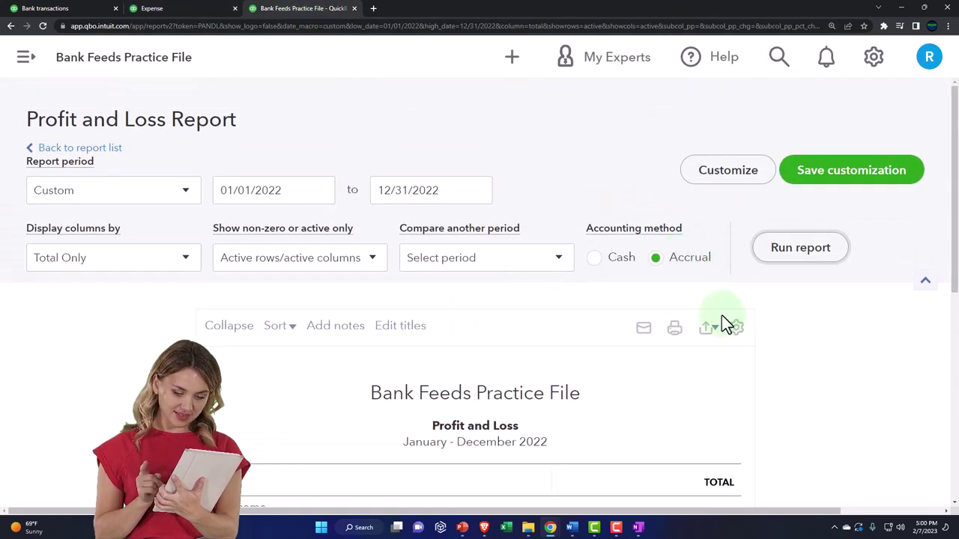
pyautogui.scroll(-3, 721, 318)
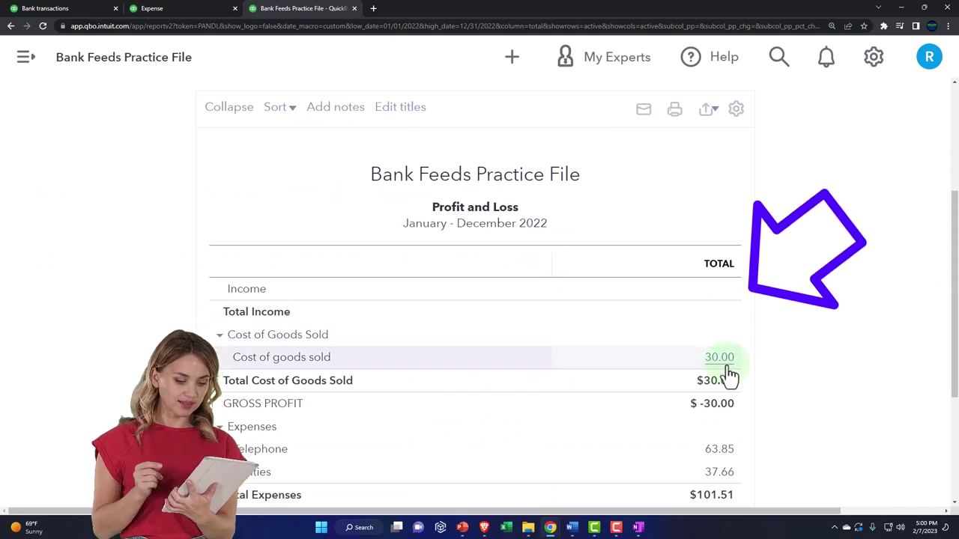
pyautogui.scroll(-1, 724, 370)
pyautogui.scroll(-1, 723, 316)
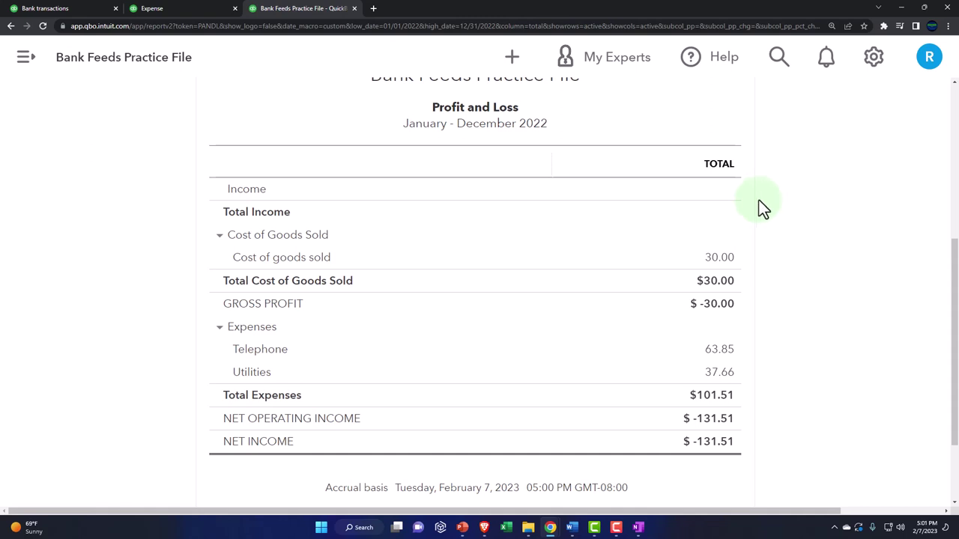
# Step: Review the customer, vendor, employee and other transaction types available for creation, and close the list
pyautogui.click(511, 60)
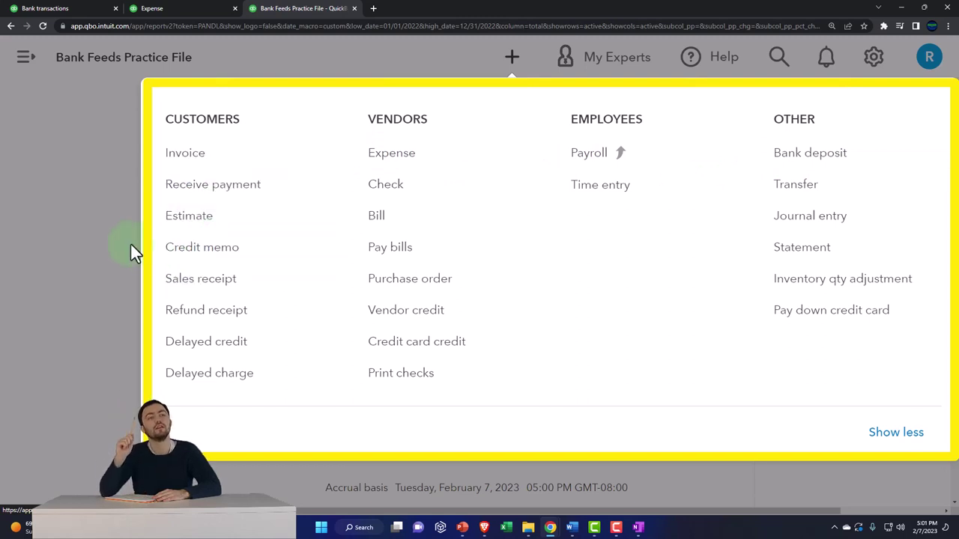
pyautogui.click(83, 228)
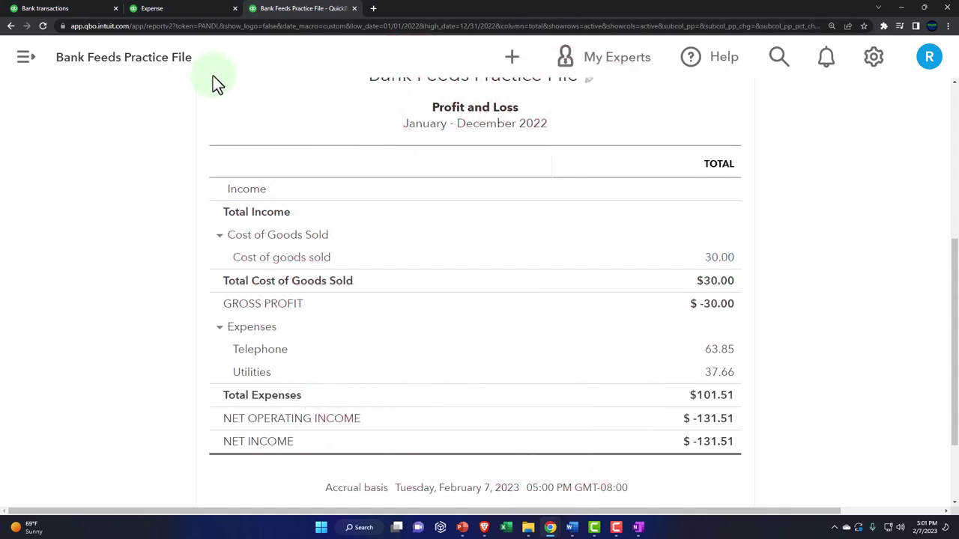
# Step: Return to the bank transactions and open the Expense Transactions list from the main navigation
pyautogui.click(73, 9)
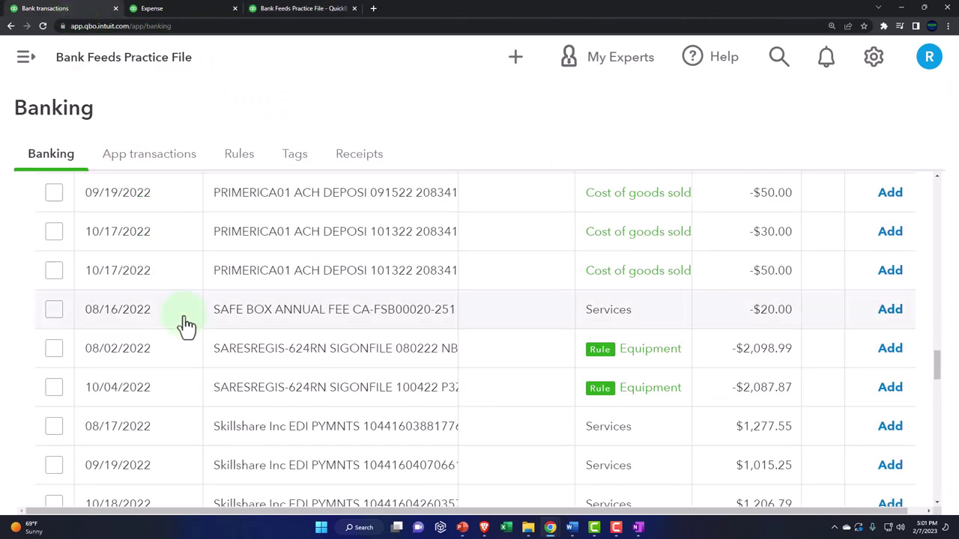
pyautogui.scroll(5, 184, 325)
pyautogui.click(29, 63)
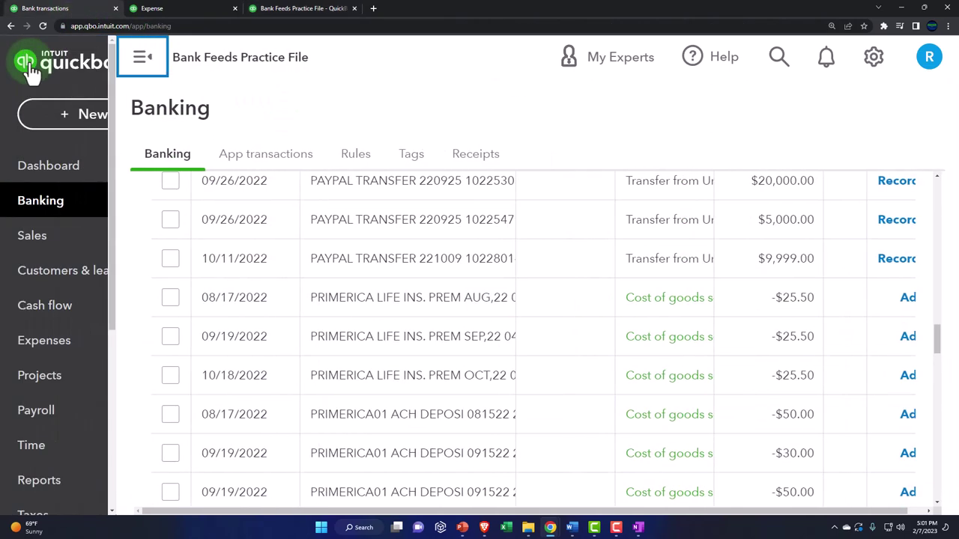
pyautogui.moveTo(81, 187)
pyautogui.hotkey('ctrl', '-')
pyautogui.hotkey('ctrl', '-')
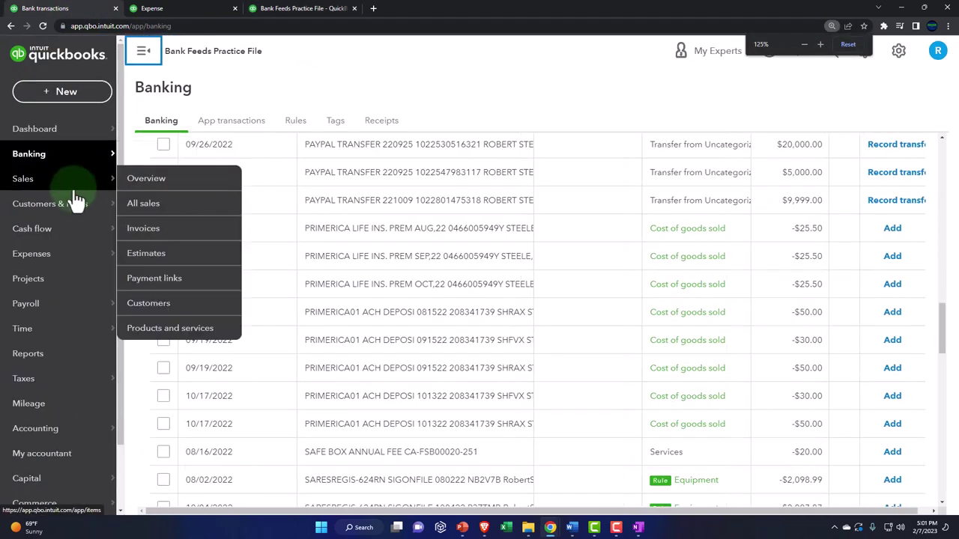
pyautogui.click(60, 253)
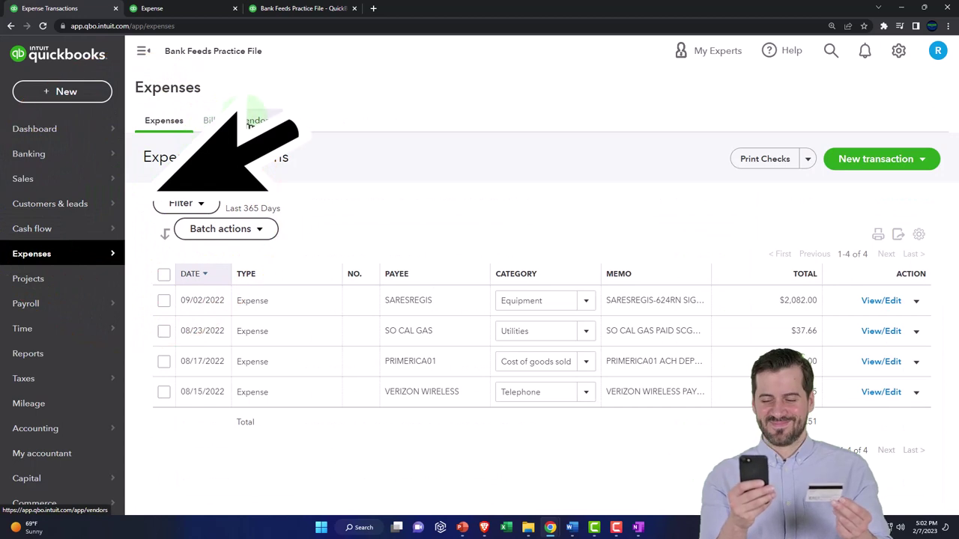
# Step: Open the vendor list and view the transaction list of the vendor PRIMERICA01
pyautogui.click(254, 120)
pyautogui.scroll(-1, 313, 276)
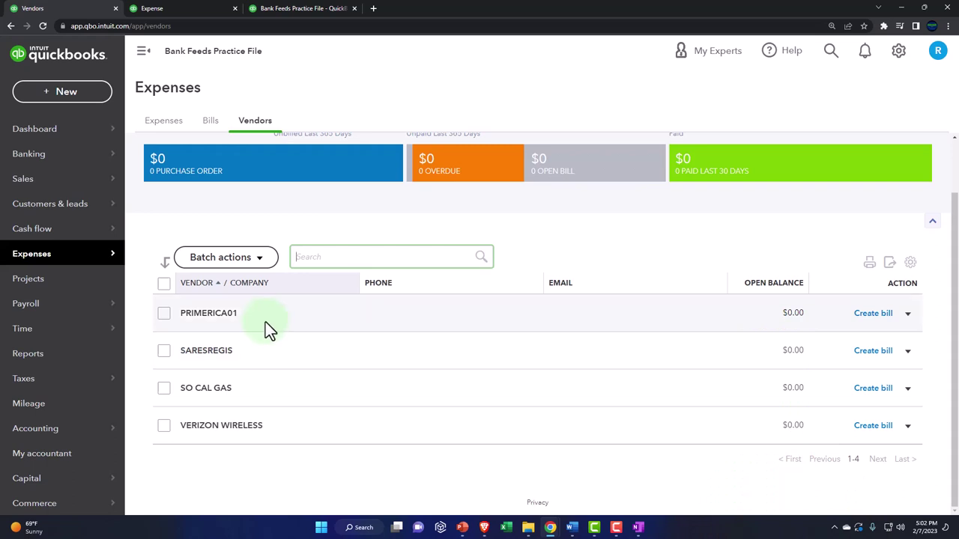
pyautogui.click(193, 318)
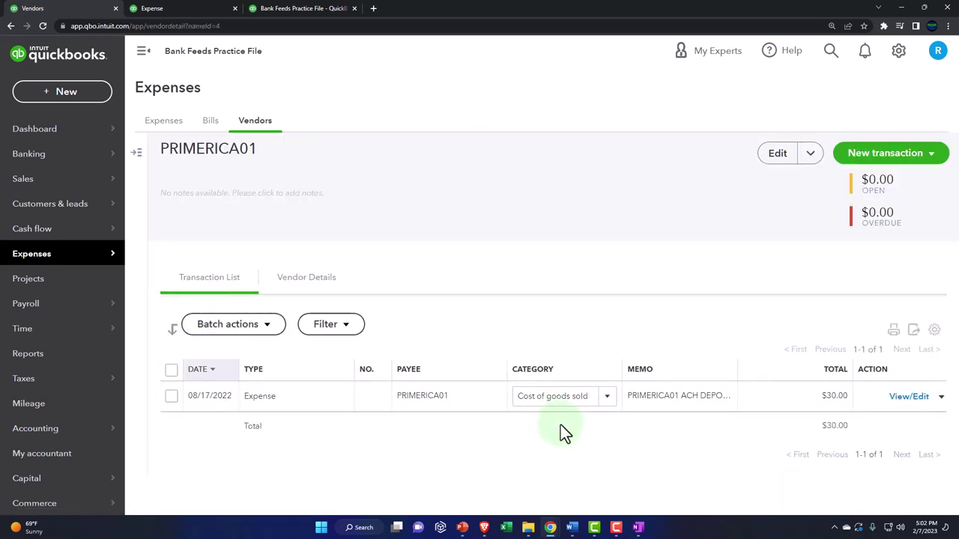
# Step: Switch to the Sample Company window, view its Vendors list under Get paid & pay, and return to the Bank Feeds Practice File
pyautogui.moveTo(549, 525)
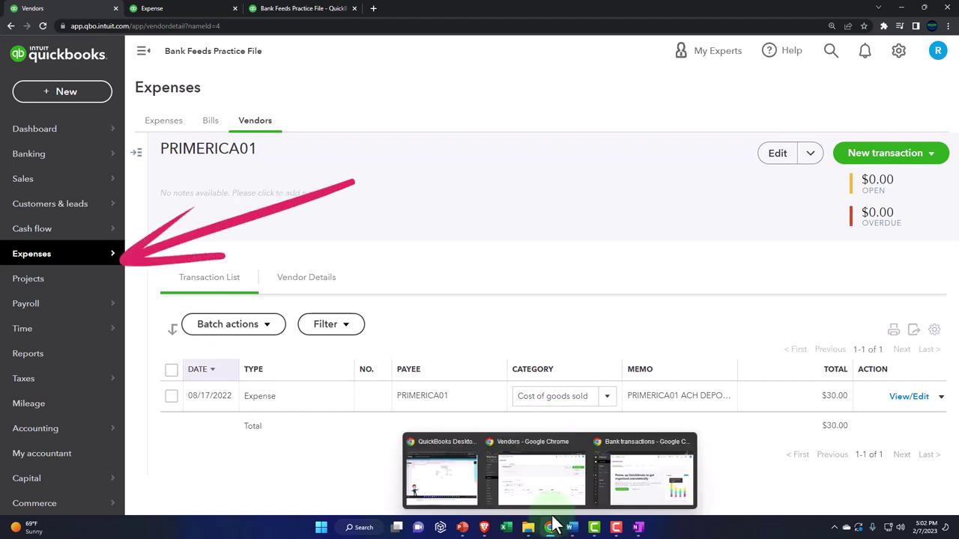
pyautogui.click(636, 488)
pyautogui.moveTo(26, 205)
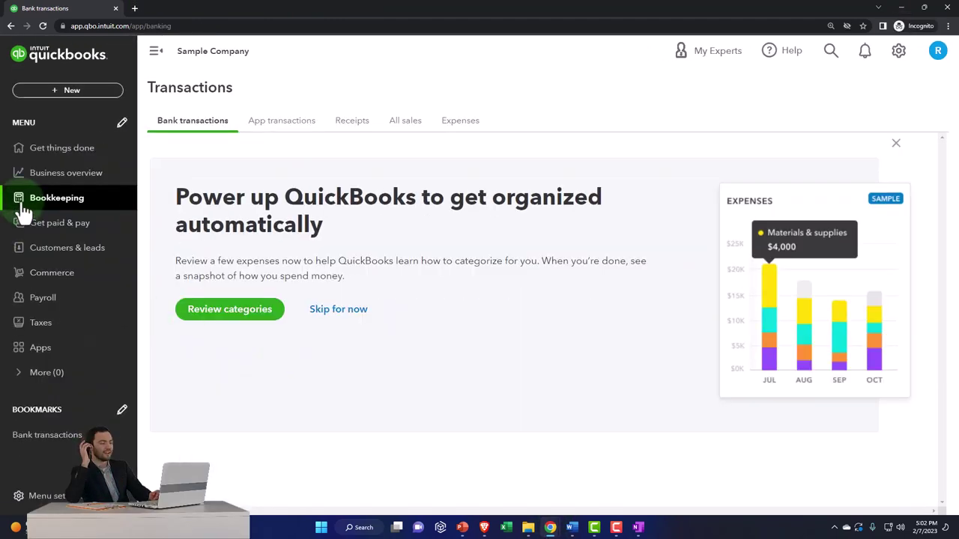
pyautogui.click(34, 229)
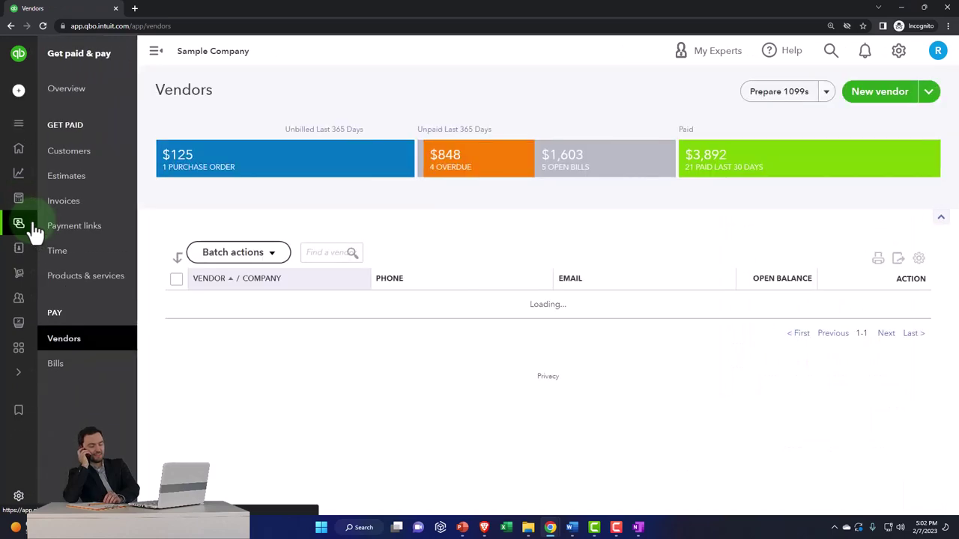
pyautogui.click(67, 339)
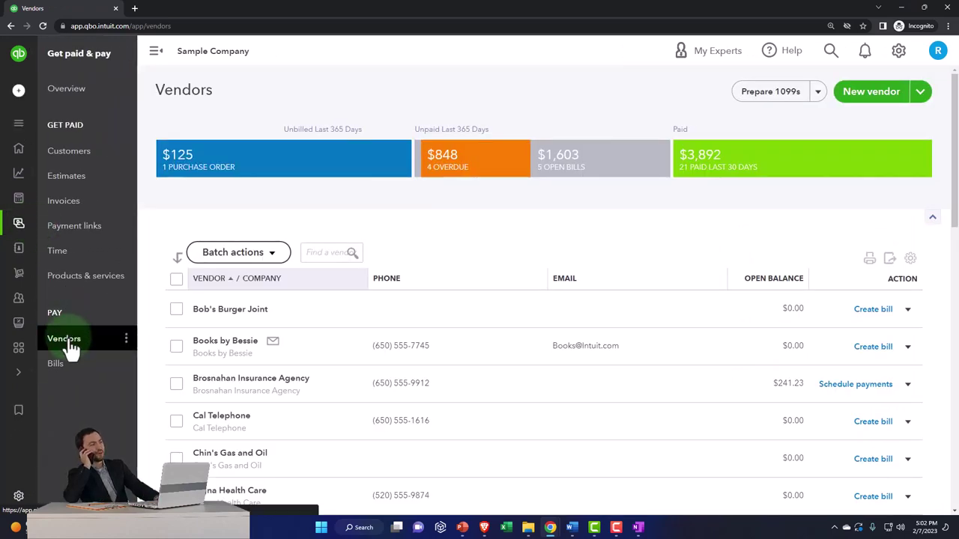
pyautogui.click(881, 8)
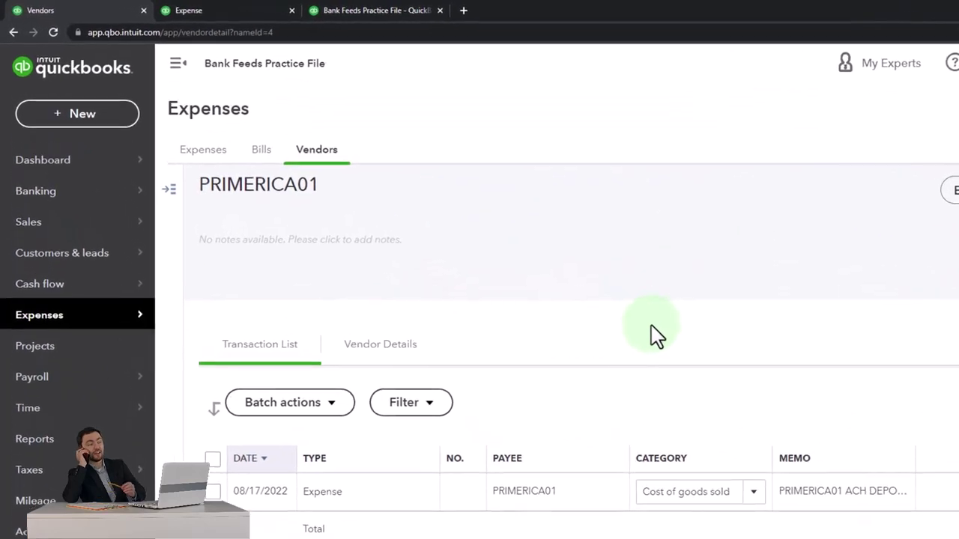
# Step: Duplicate the browser tab that holds the Profit and Loss report
pyautogui.click(399, 9)
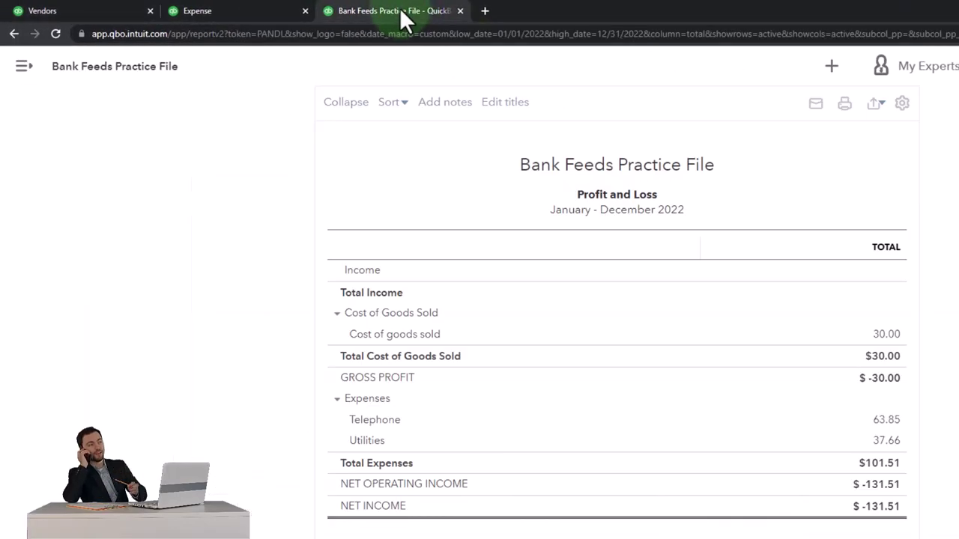
pyautogui.rightClick(400, 7)
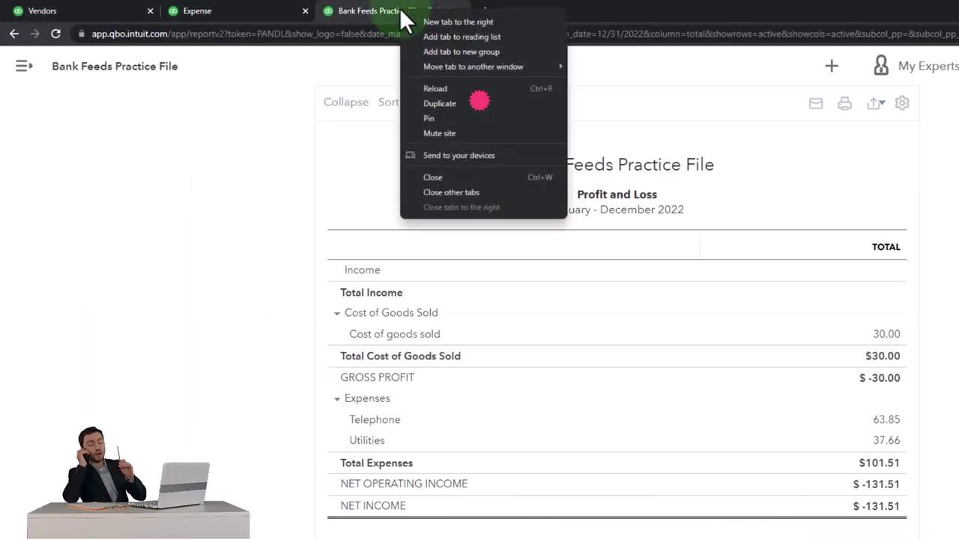
pyautogui.click(433, 99)
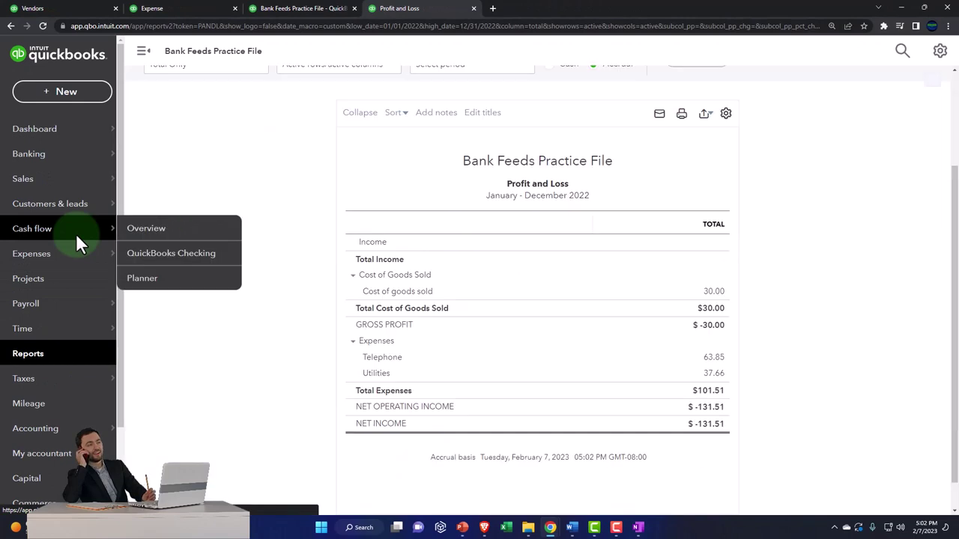
# Step: Go to the Reports list in the duplicated tab, collapse the main navigation, and find and open the Trial Balance report
pyautogui.scroll(-1, 76, 233)
pyautogui.click(30, 303)
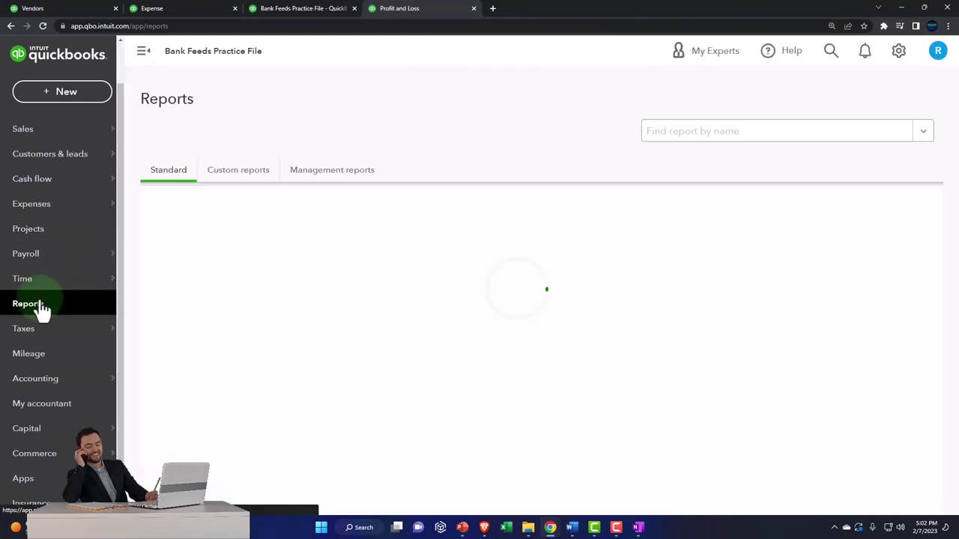
pyautogui.click(143, 51)
pyautogui.click(669, 135)
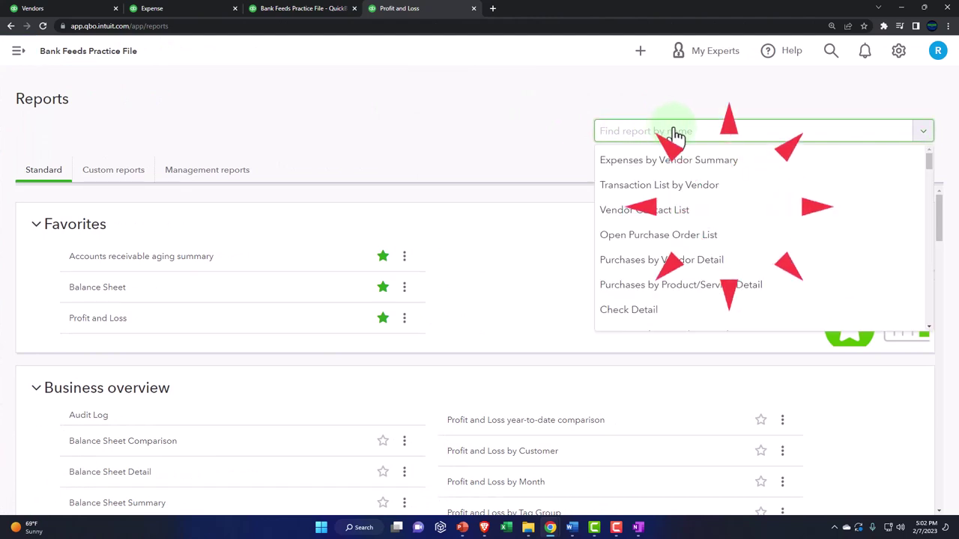
pyautogui.write('trial')
pyautogui.press('Down')
pyautogui.press('Return')
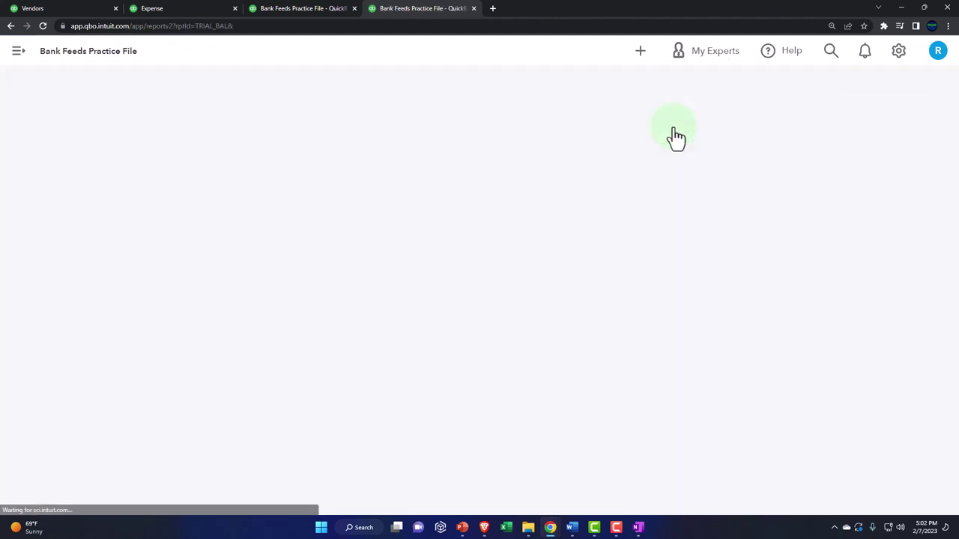
# Step: Run the Trial Balance for 01/01/2022 to 12/31/2022 and examine its debit and credit balances at an enlarged page size
pyautogui.click(214, 146)
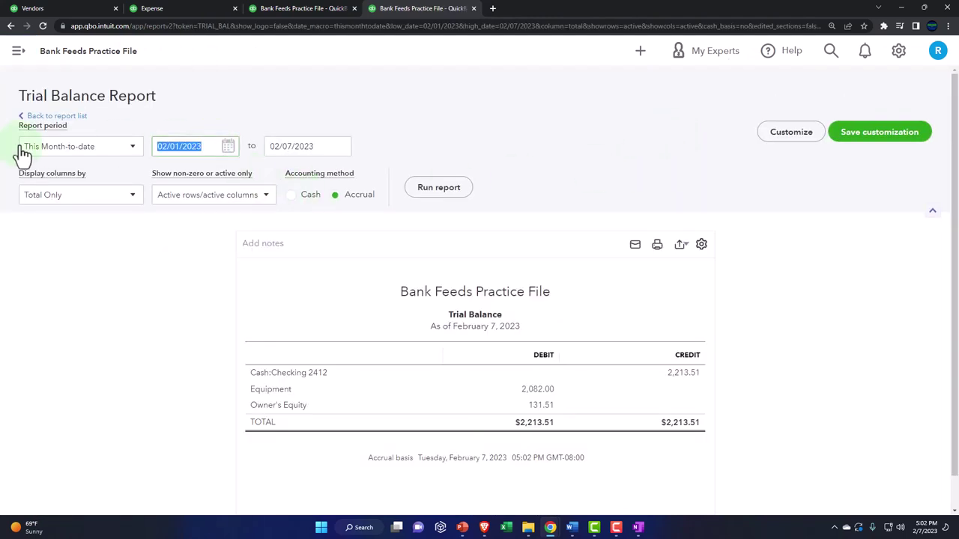
pyautogui.write('010125')
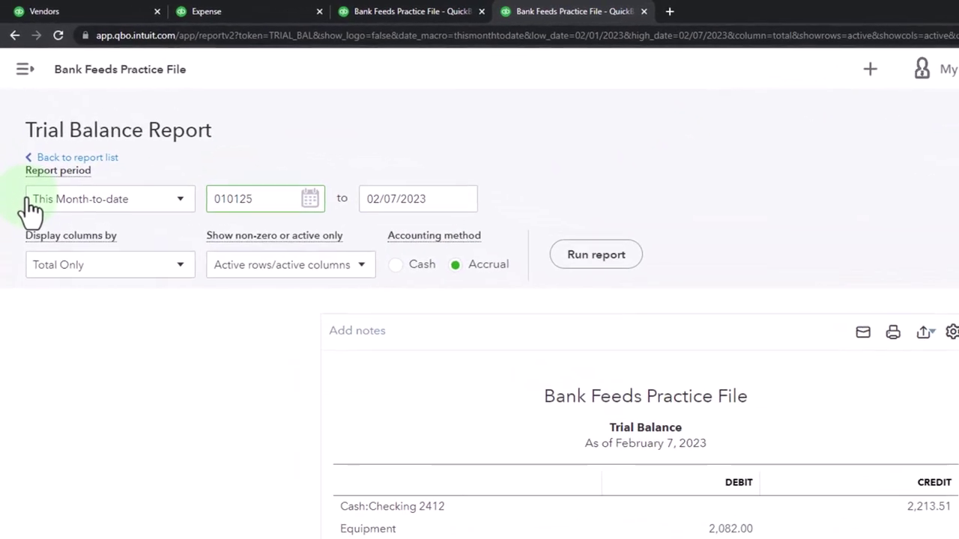
pyautogui.press('BackSpace')
pyautogui.press('Tab')
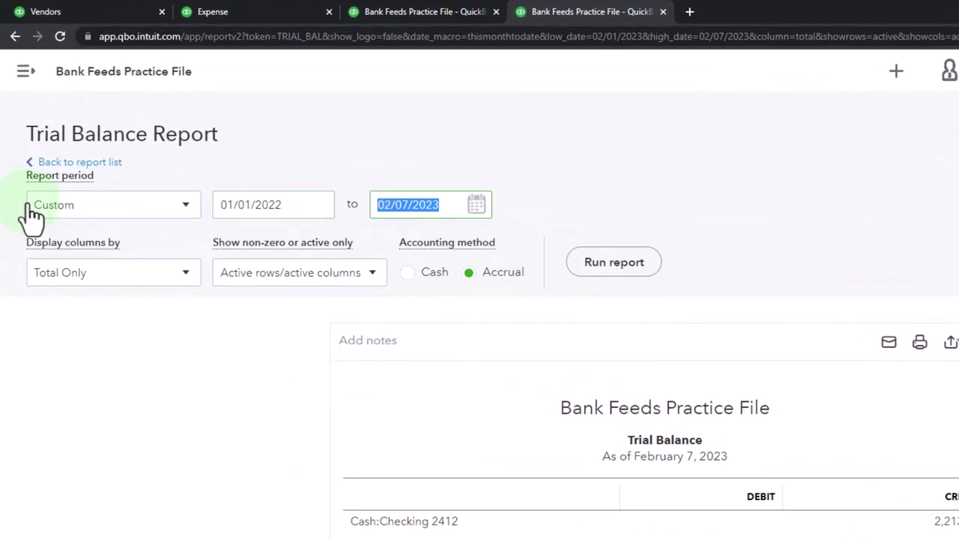
pyautogui.write('12/31/2022')
pyautogui.press('Tab')
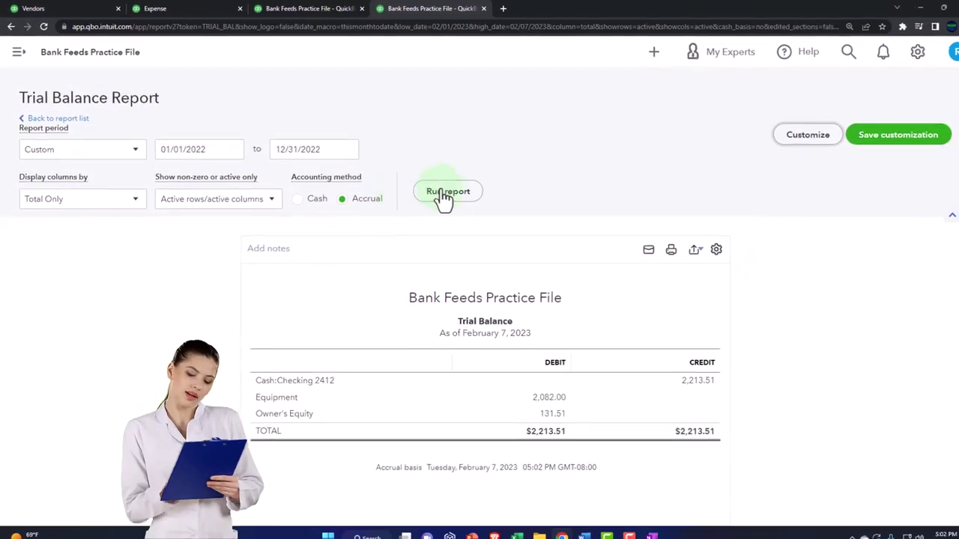
pyautogui.click(613, 262)
pyautogui.hotkey('ctrl', '+')
pyautogui.hotkey('ctrl', '+')
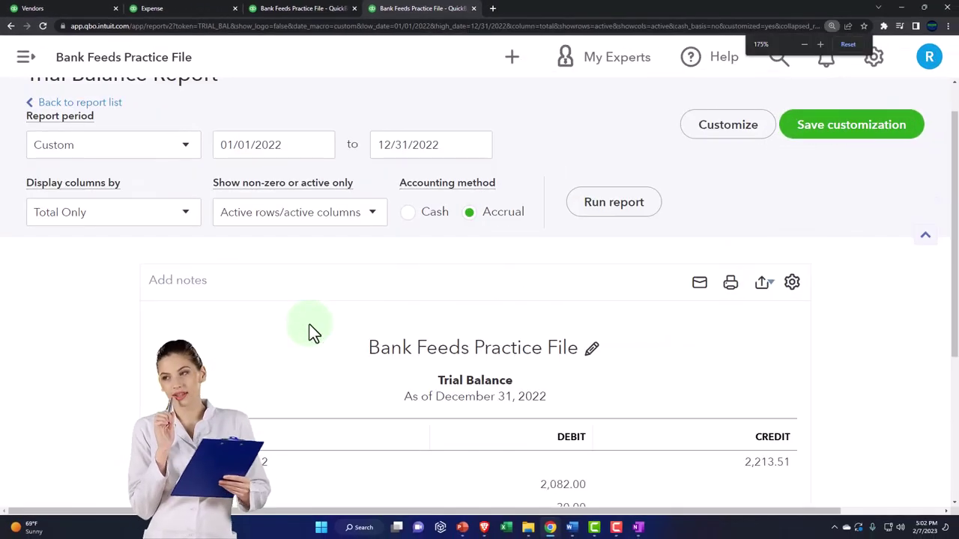
pyautogui.scroll(-2, 309, 324)
pyautogui.scroll(-1, 309, 325)
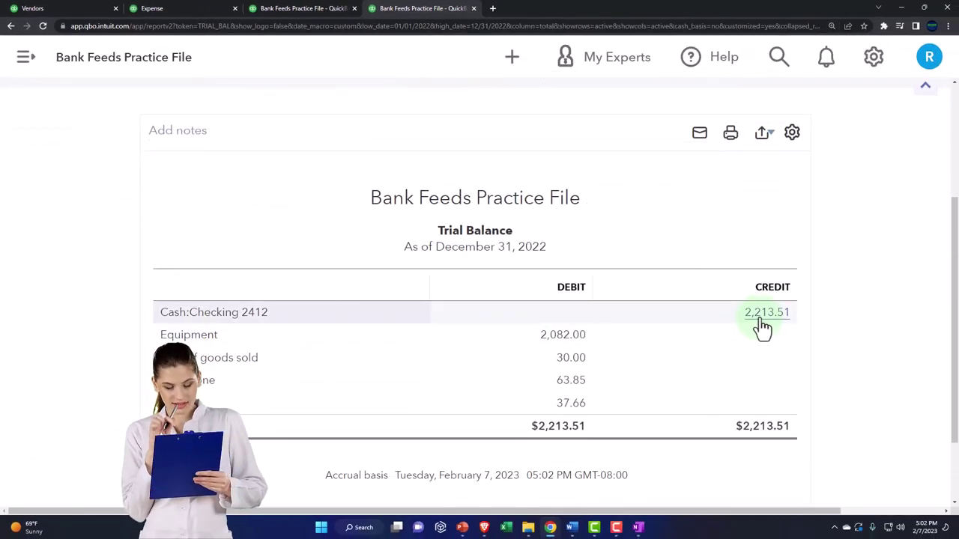